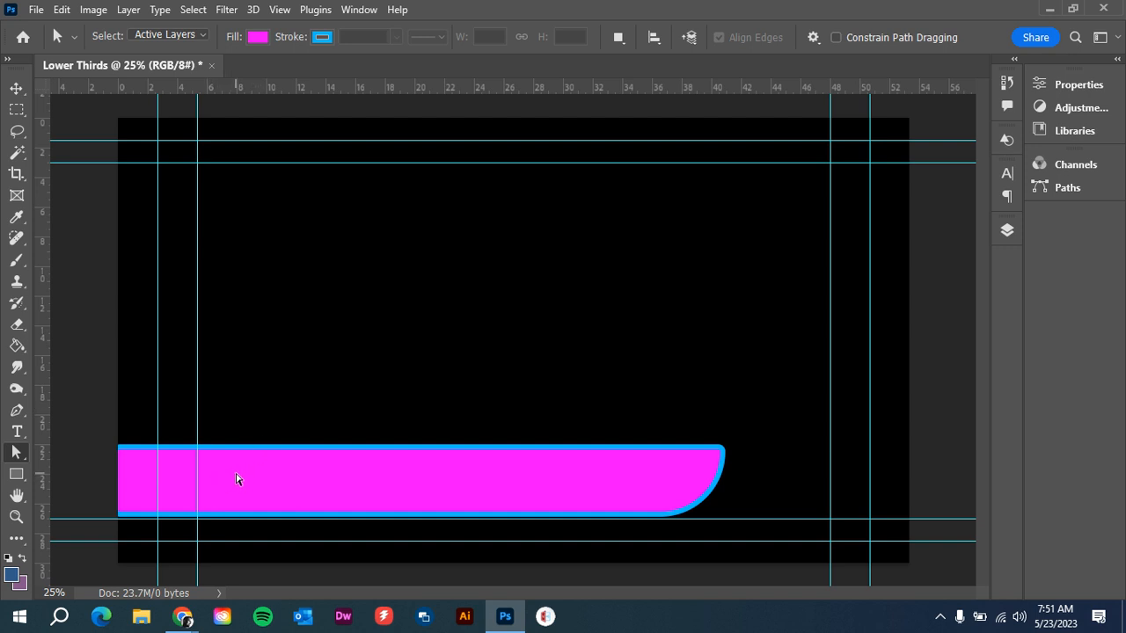
Duplicate the Lower Thirds layer and place the copy beneath the original in the layer order.
click(1007, 230)
click(837, 237)
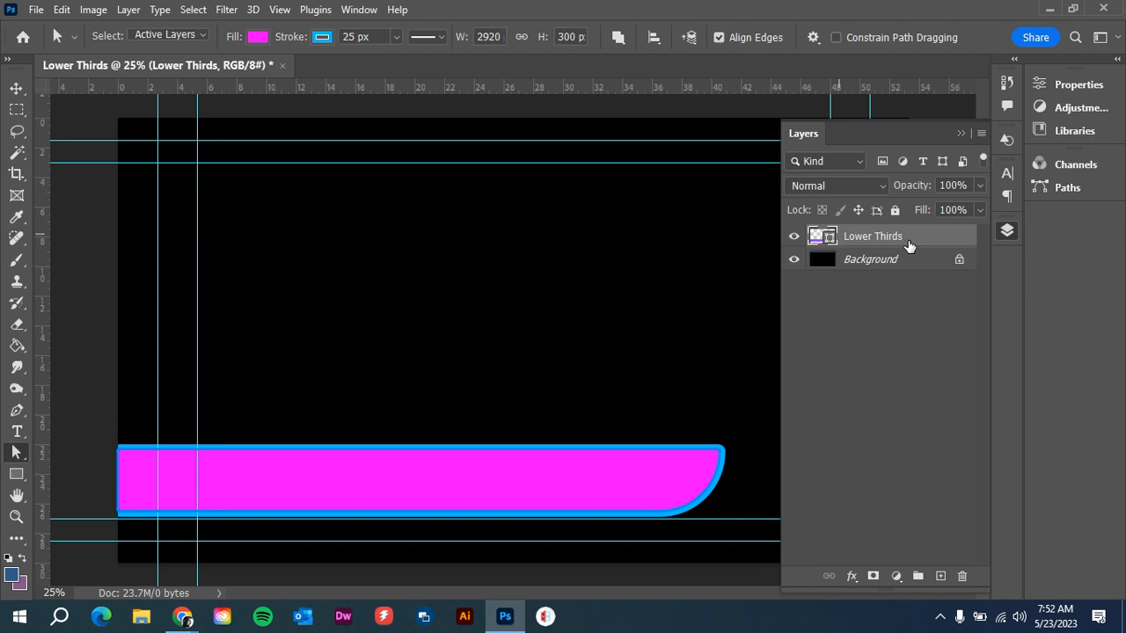
key(ctrl+j)
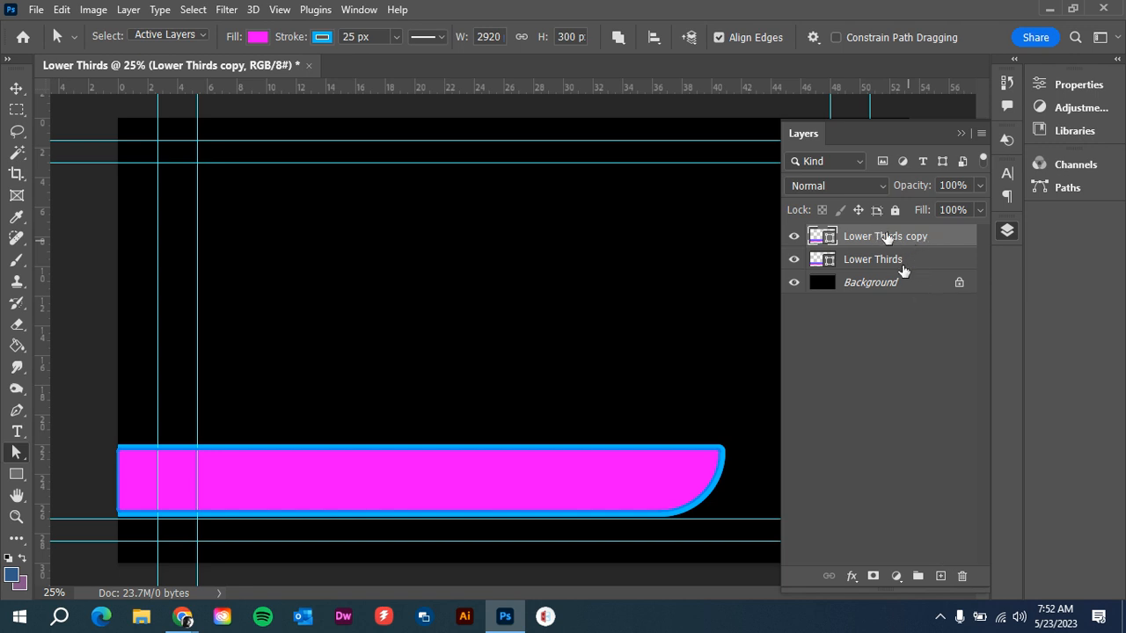
mouse_move(903, 271)
mouse_down()
mouse_move(924, 296)
mouse_move(888, 276)
mouse_up()
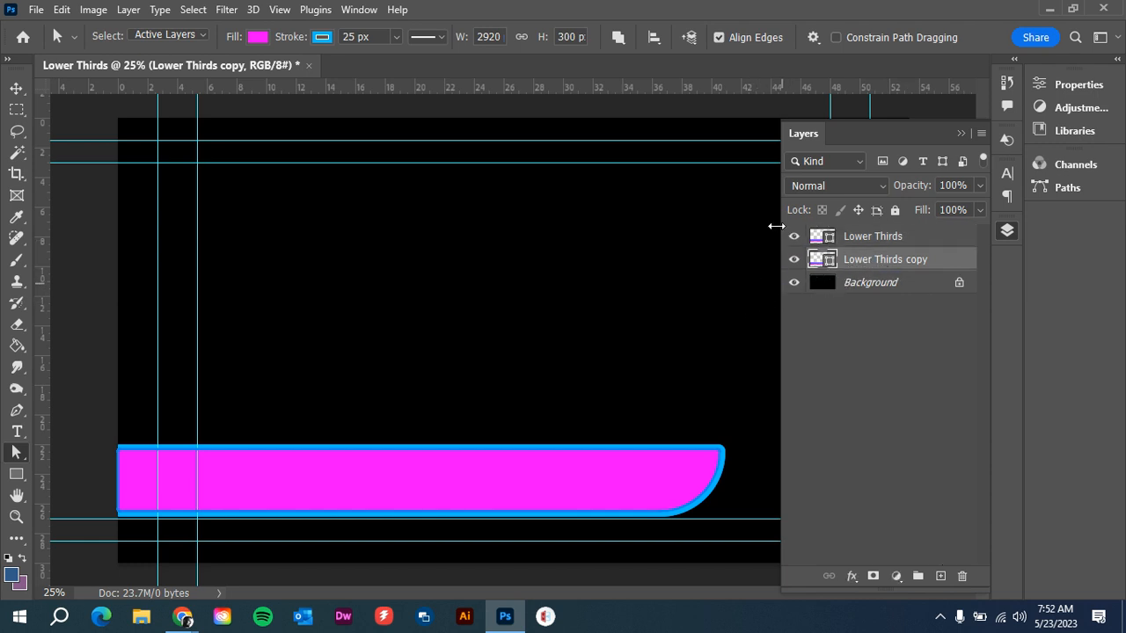
Remove the stroke from the Lower Thirds copy shape and set its fill colour to dark grey 5f5f5f.
click(320, 38)
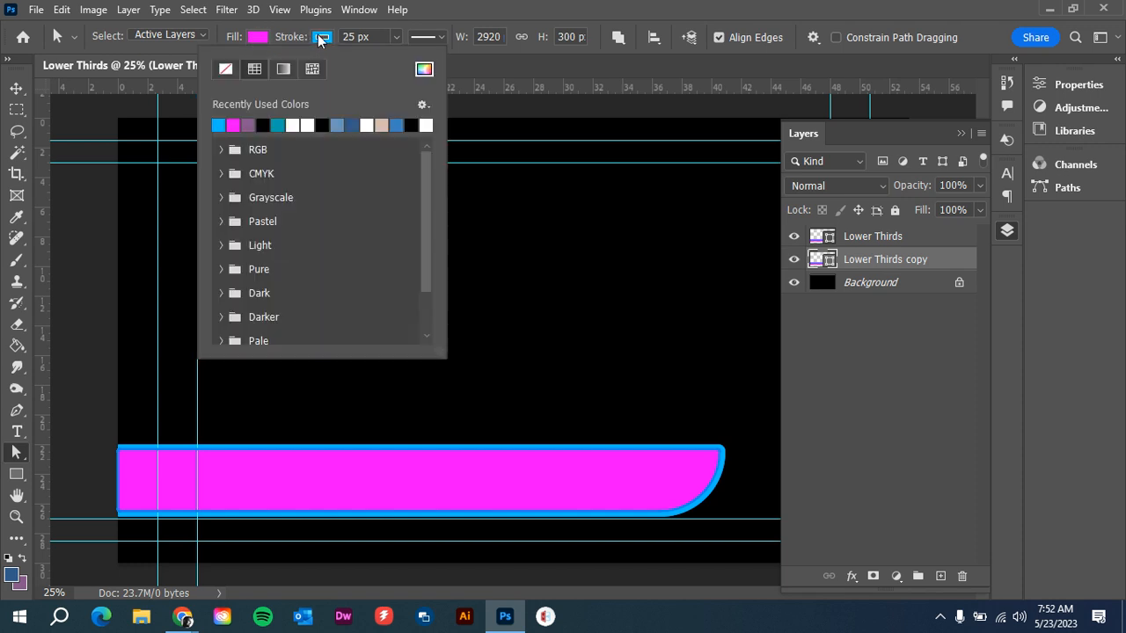
click(227, 69)
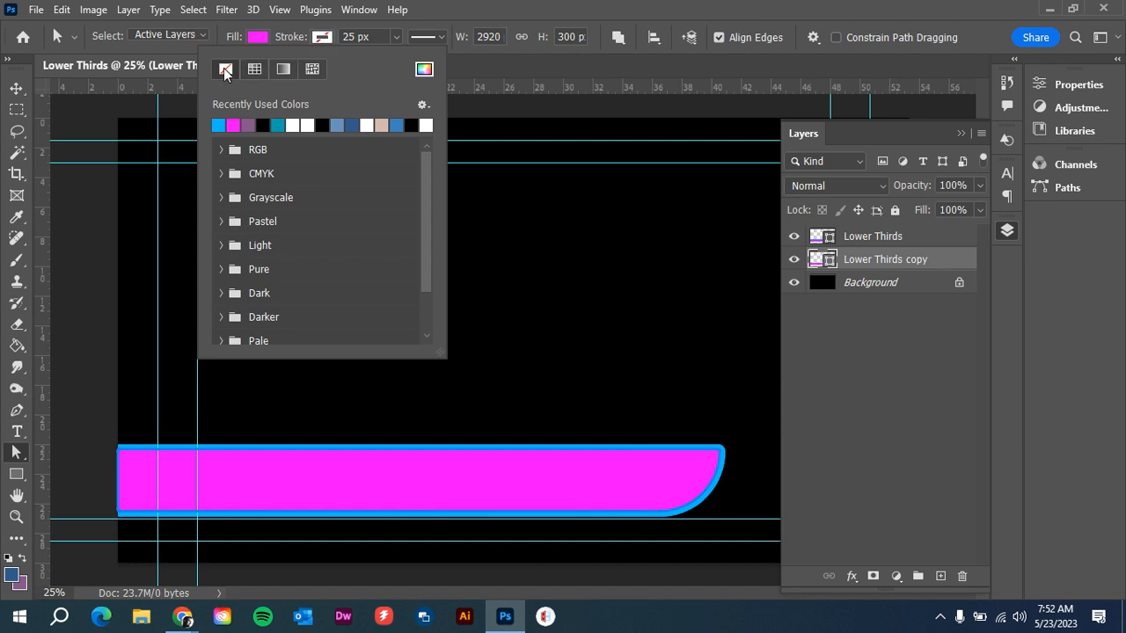
click(259, 39)
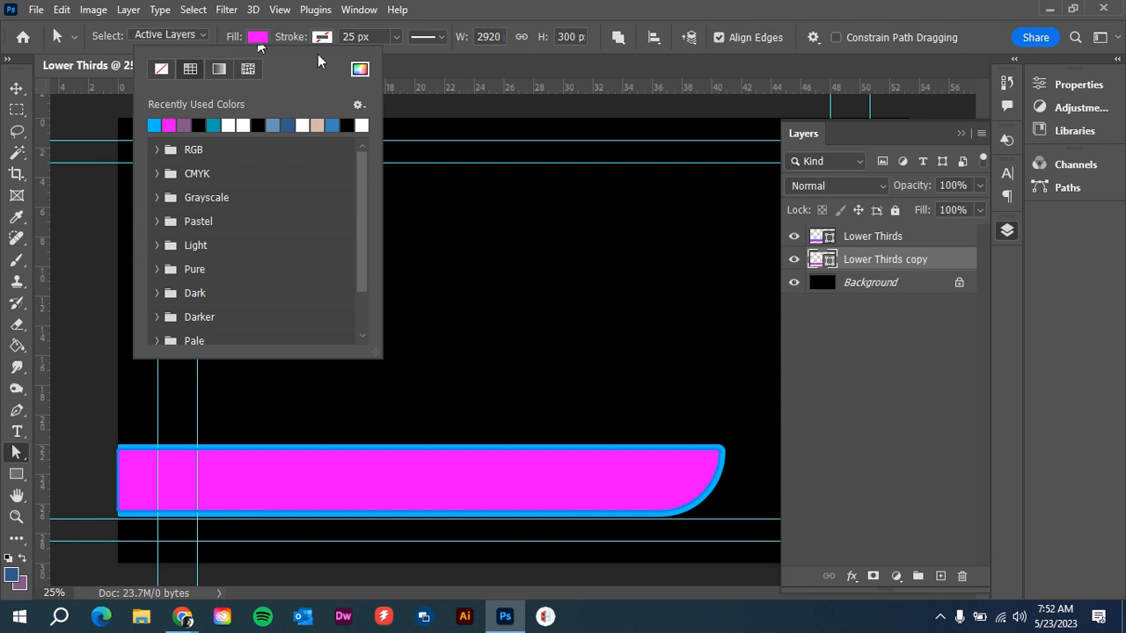
click(359, 69)
drag(732, 263, 664, 286)
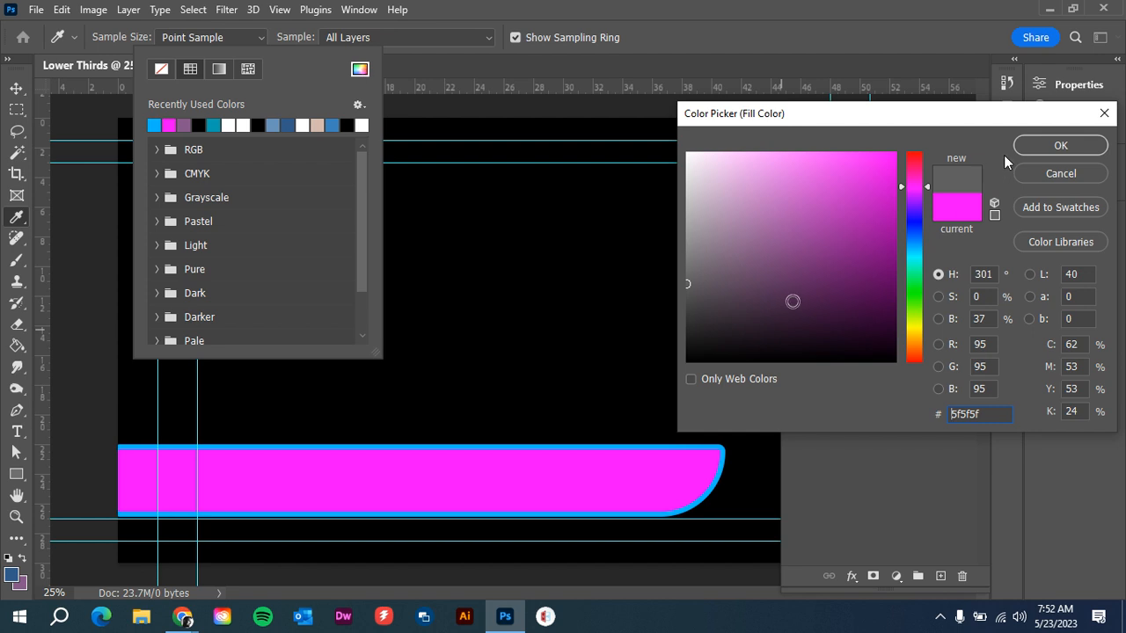
click(1061, 145)
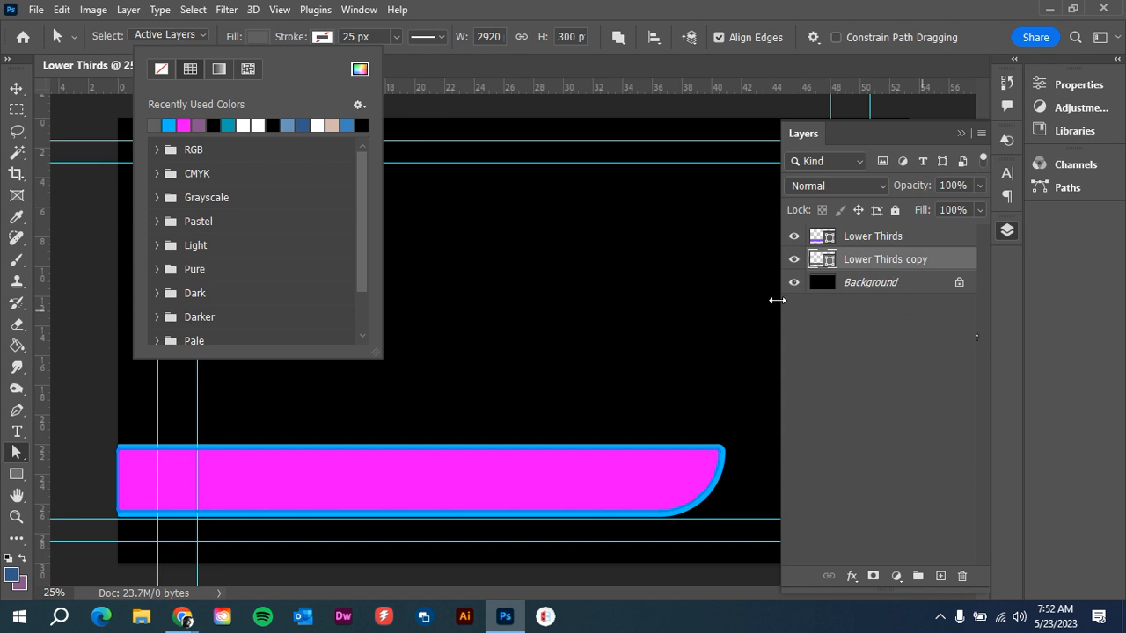
click(880, 261)
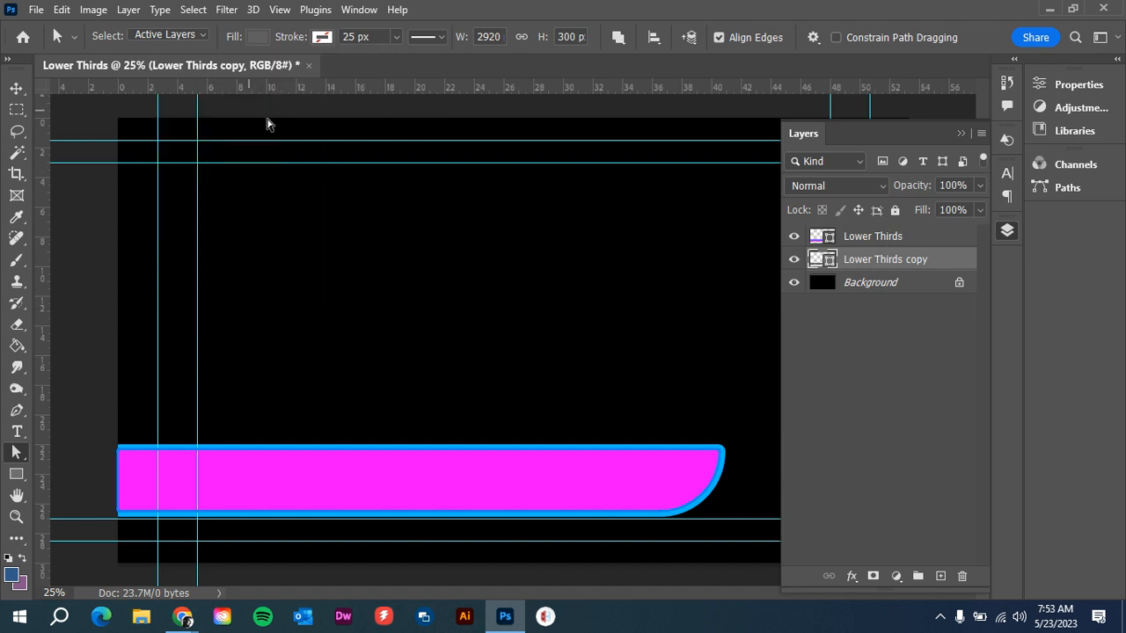
Nudge the Lower Thirds copy shape down and slightly right so it is offset behind the magenta bar.
key(v)
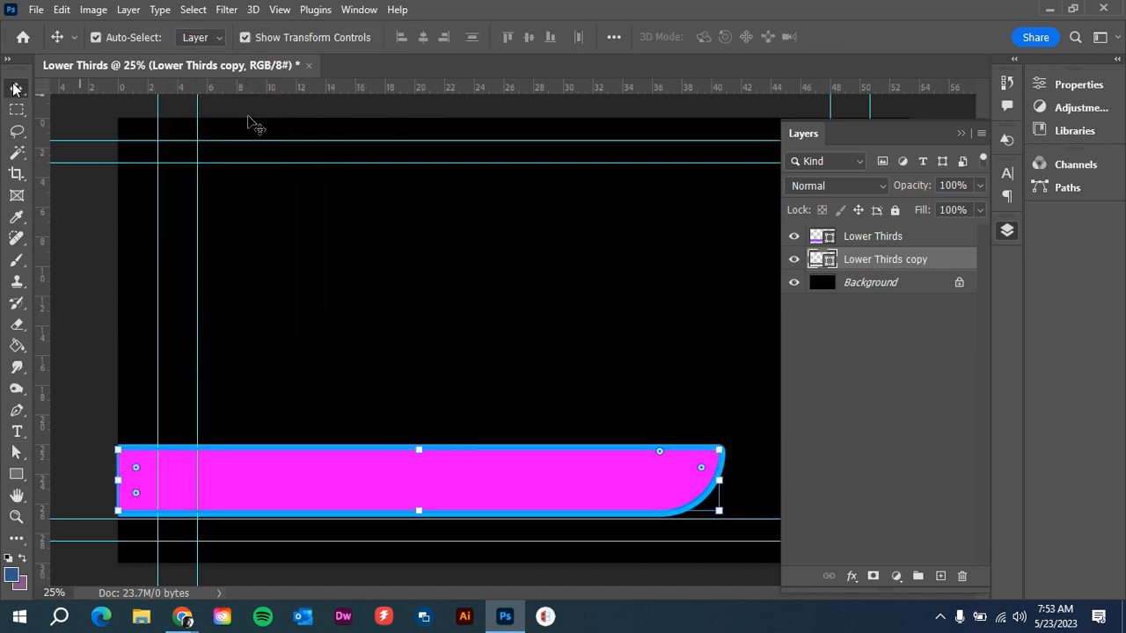
key(shift+Down)
key(shift+Down)
key(shift+Down)
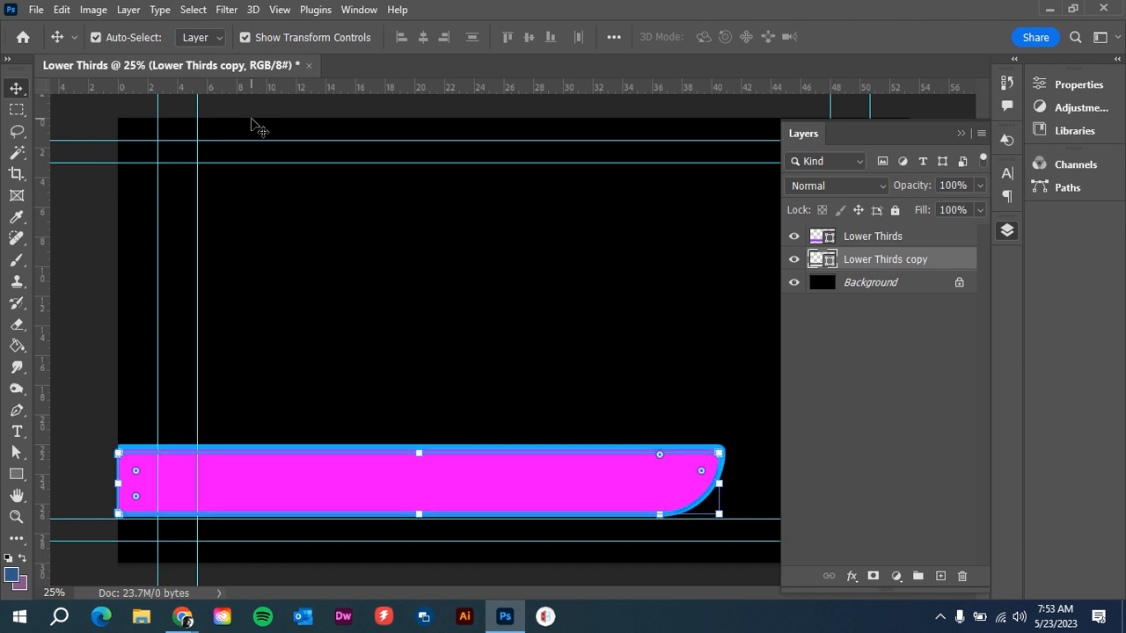
key(shift+Down)
key(shift+Right)
key(Right)
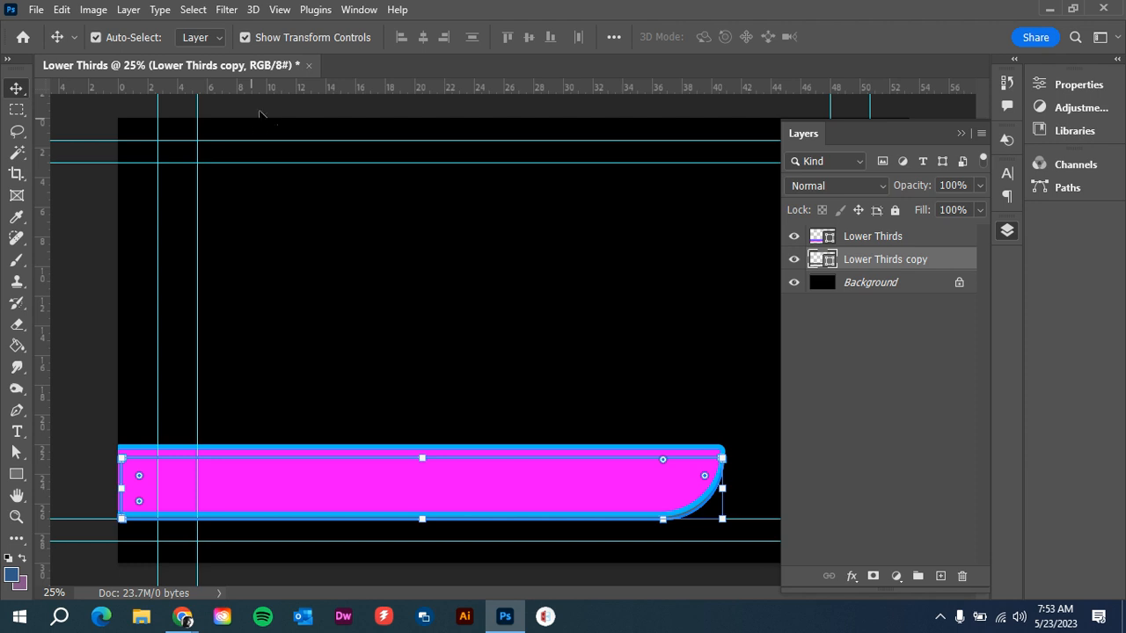
click(911, 372)
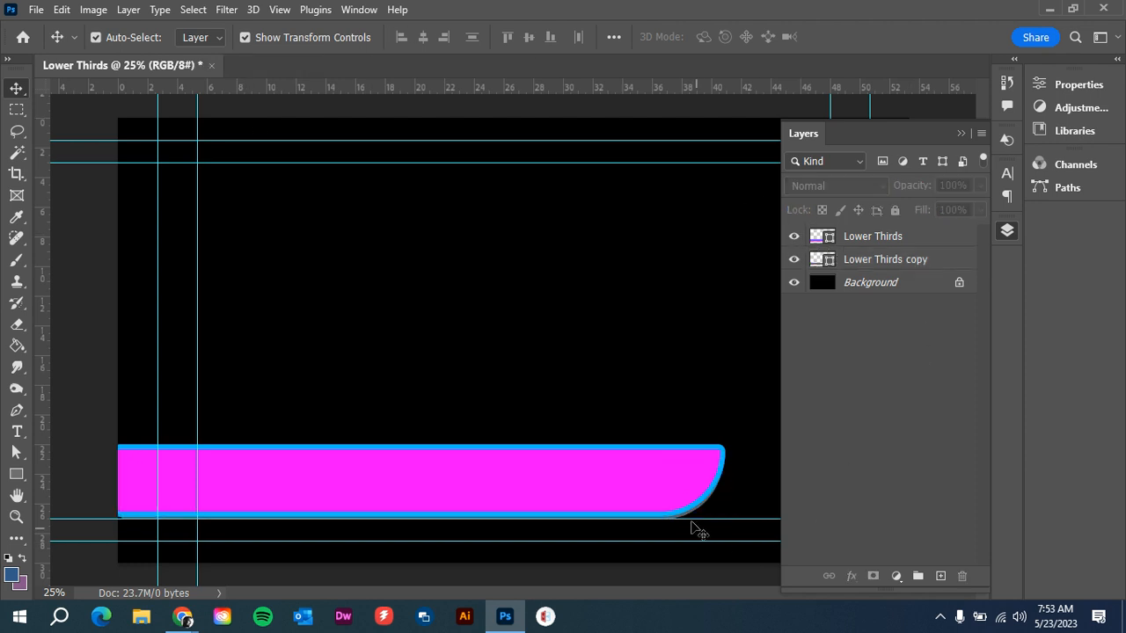
Add a Drop Shadow effect to the Lower Thirds copy layer with the Normal blend mode.
click(885, 261)
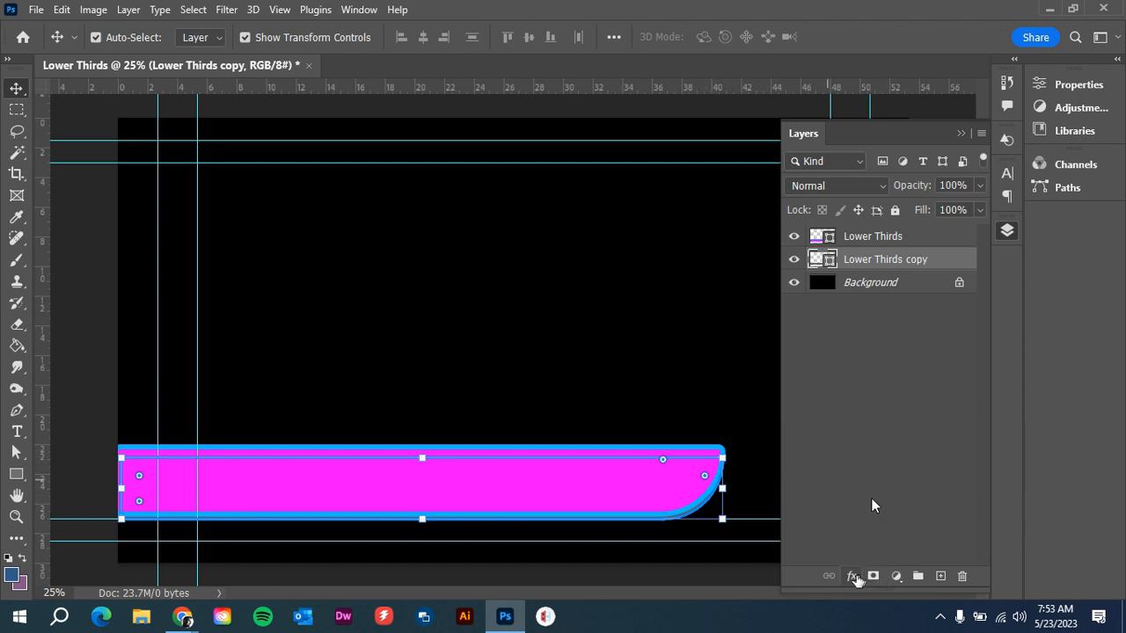
click(852, 576)
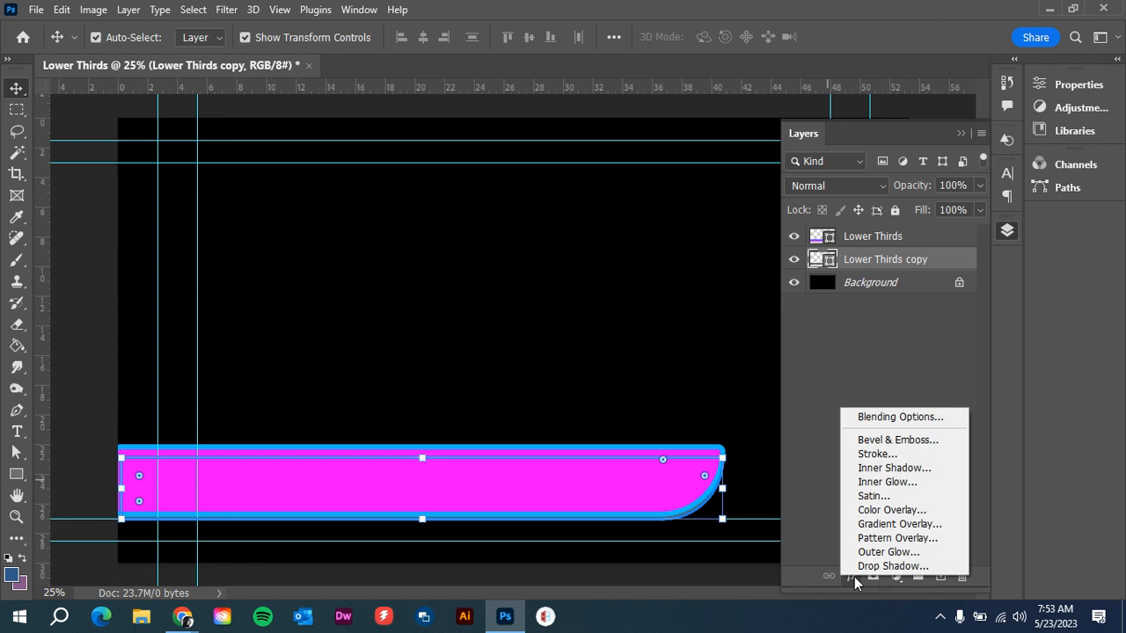
click(904, 565)
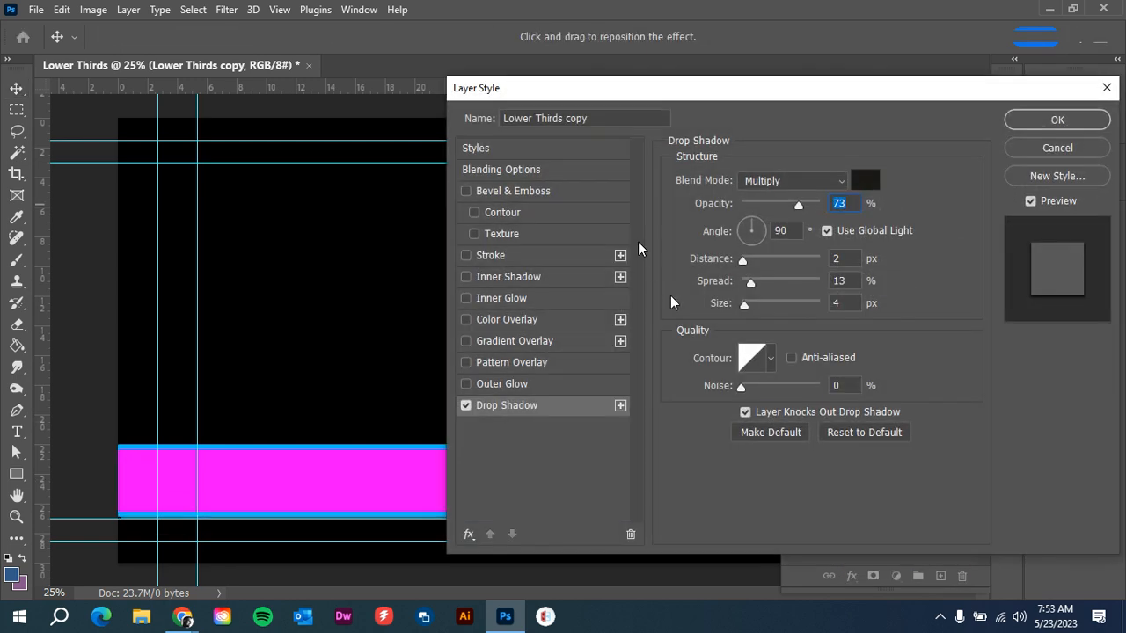
drag(689, 93, 881, 63)
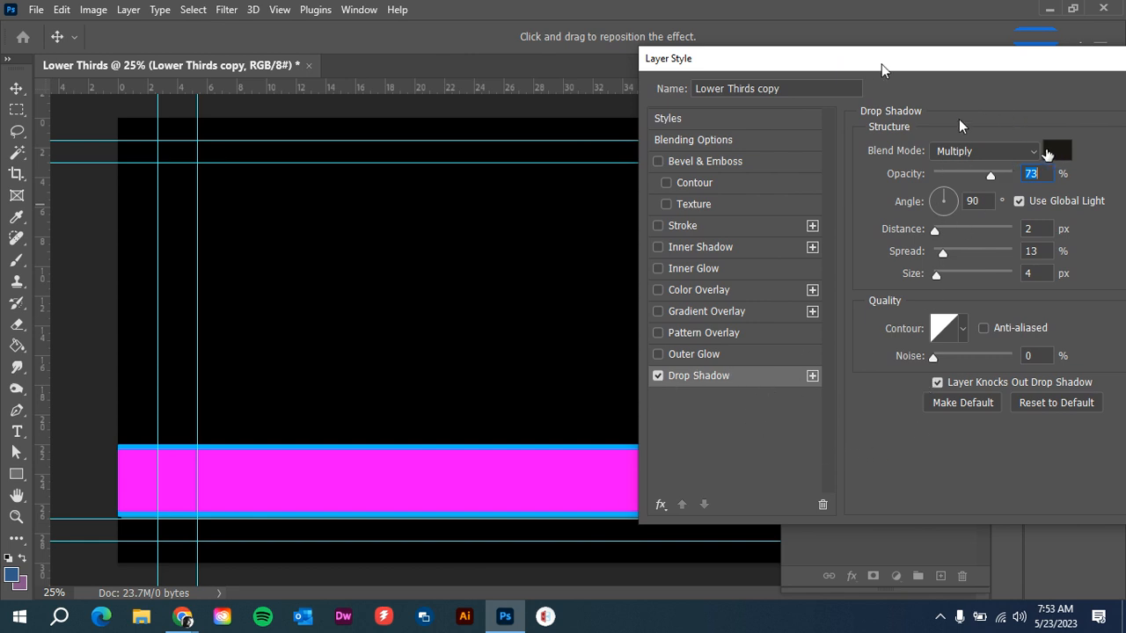
click(657, 356)
click(658, 354)
click(983, 152)
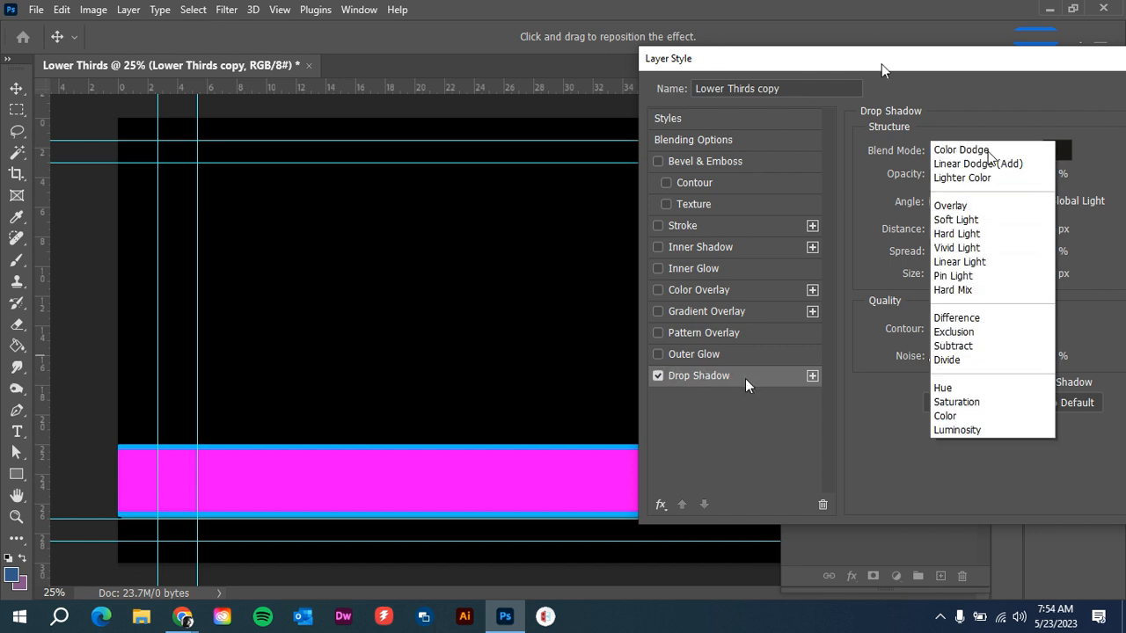
click(978, 149)
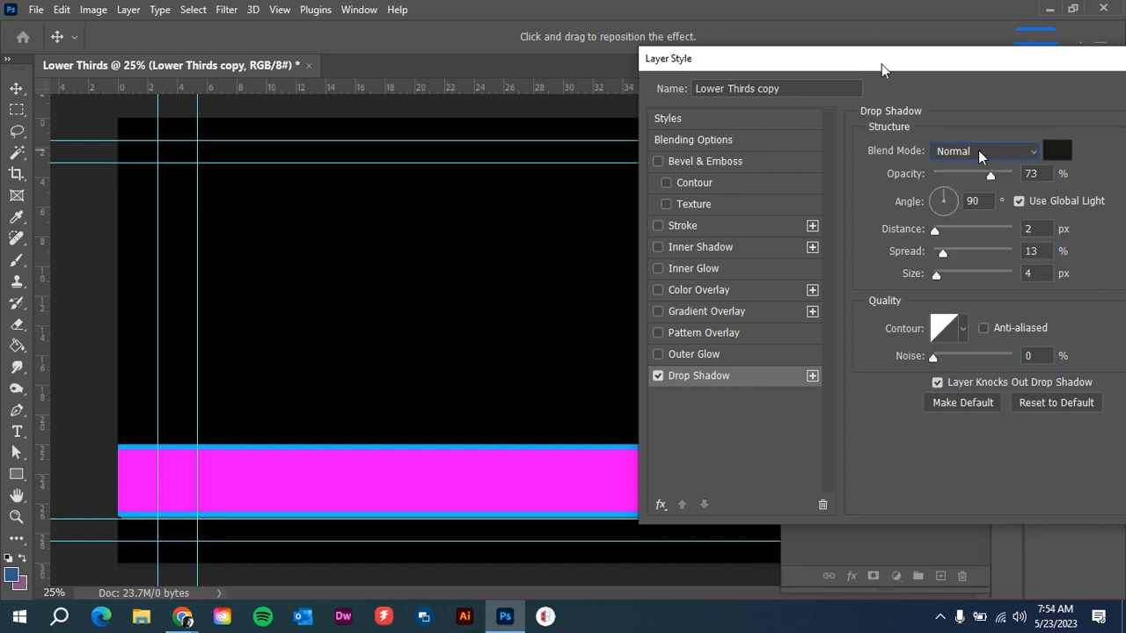
Change the drop shadow's colour to a medium grey.
click(1059, 159)
mouse_move(725, 340)
mouse_down()
mouse_move(675, 294)
mouse_move(686, 275)
mouse_up()
click(1059, 143)
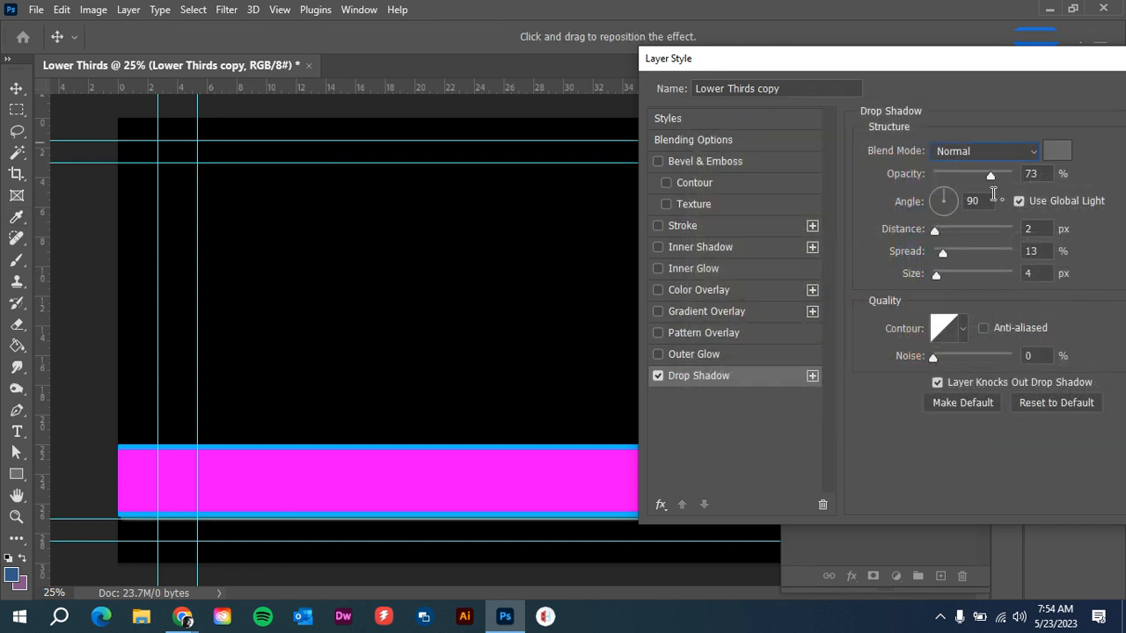
Set the drop shadow's distance to 38 px, spread to 44% and size to 103 px.
drag(791, 60, 895, 42)
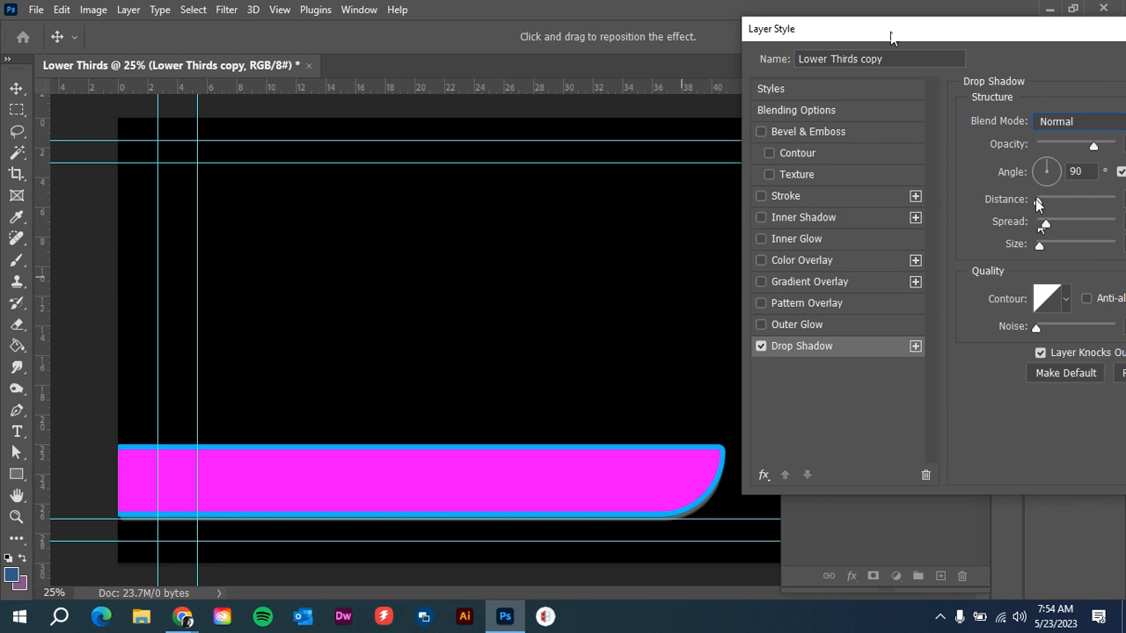
drag(1037, 201, 1067, 248)
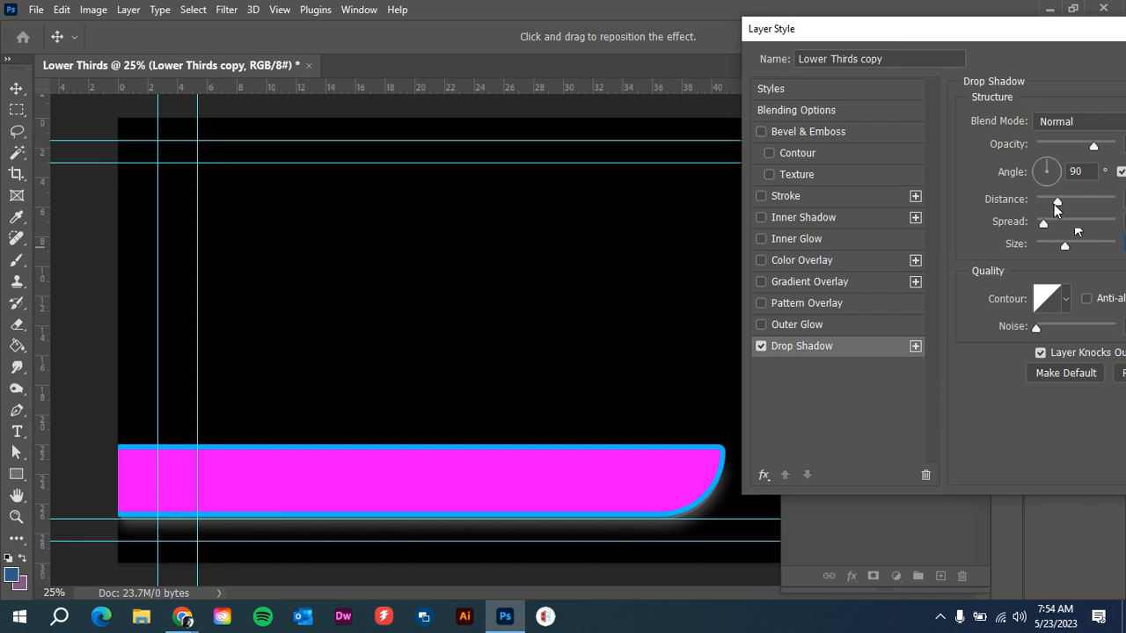
drag(1044, 223, 1068, 202)
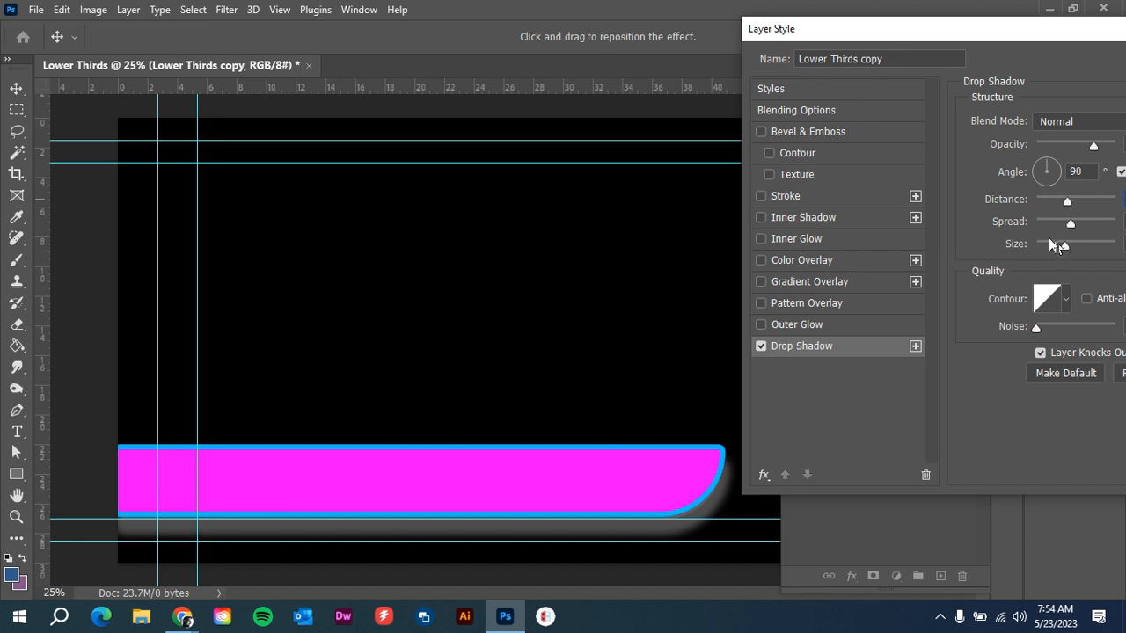
drag(1062, 249, 1073, 247)
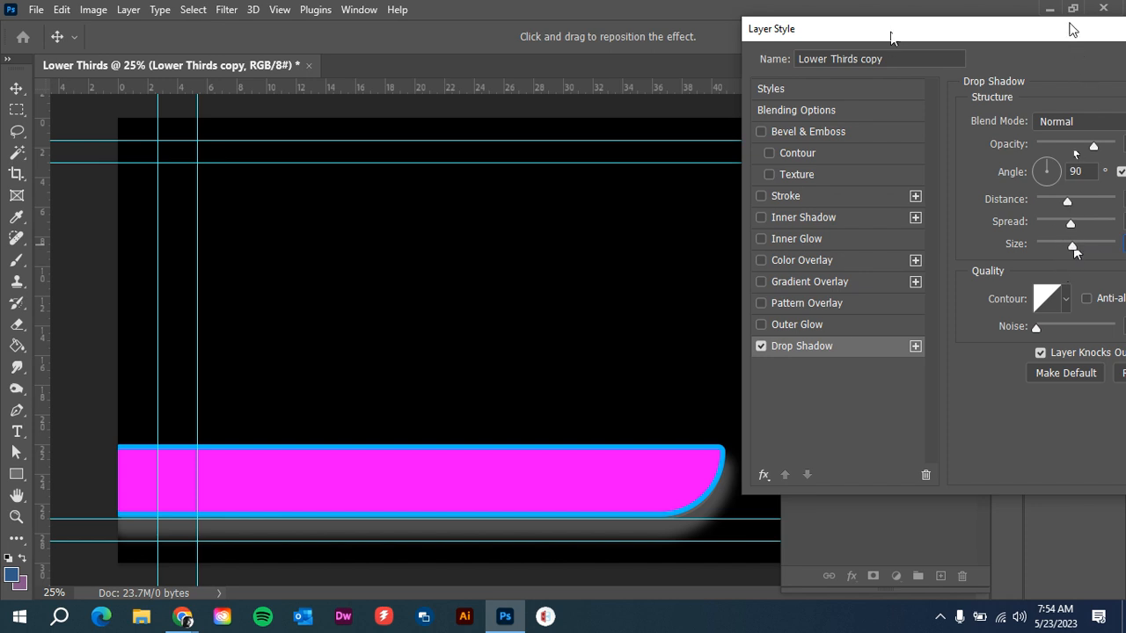
Preview the drop shadow's blend modes from Dissolve to Luminosity, choose Screen and set the opacity to 65%.
drag(1071, 29, 984, 24)
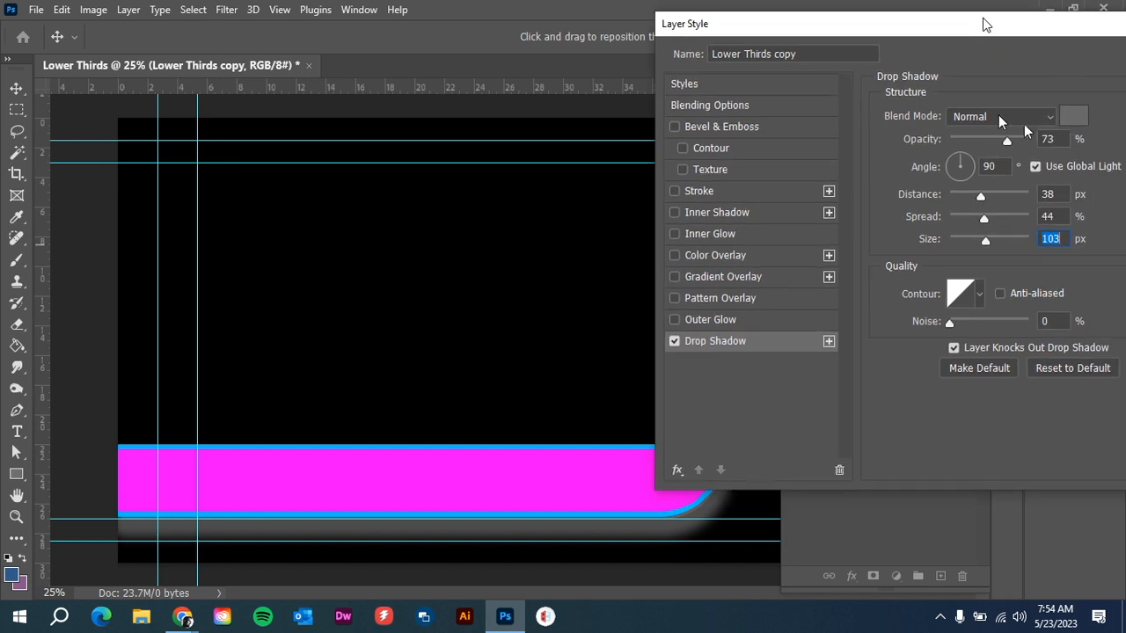
click(987, 116)
click(985, 142)
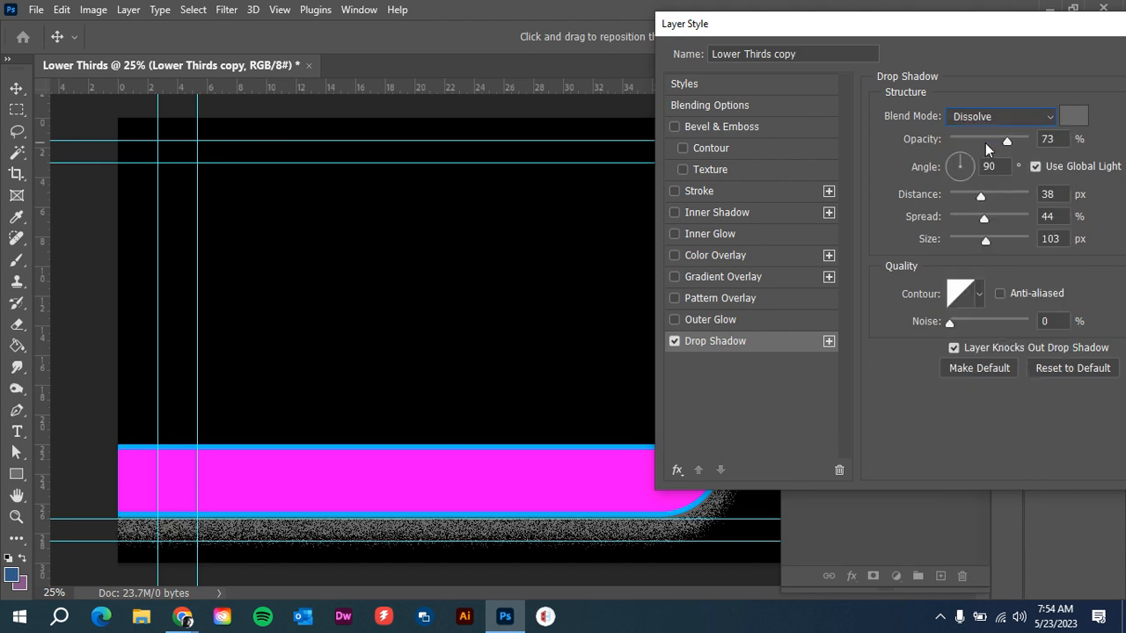
key(Down)
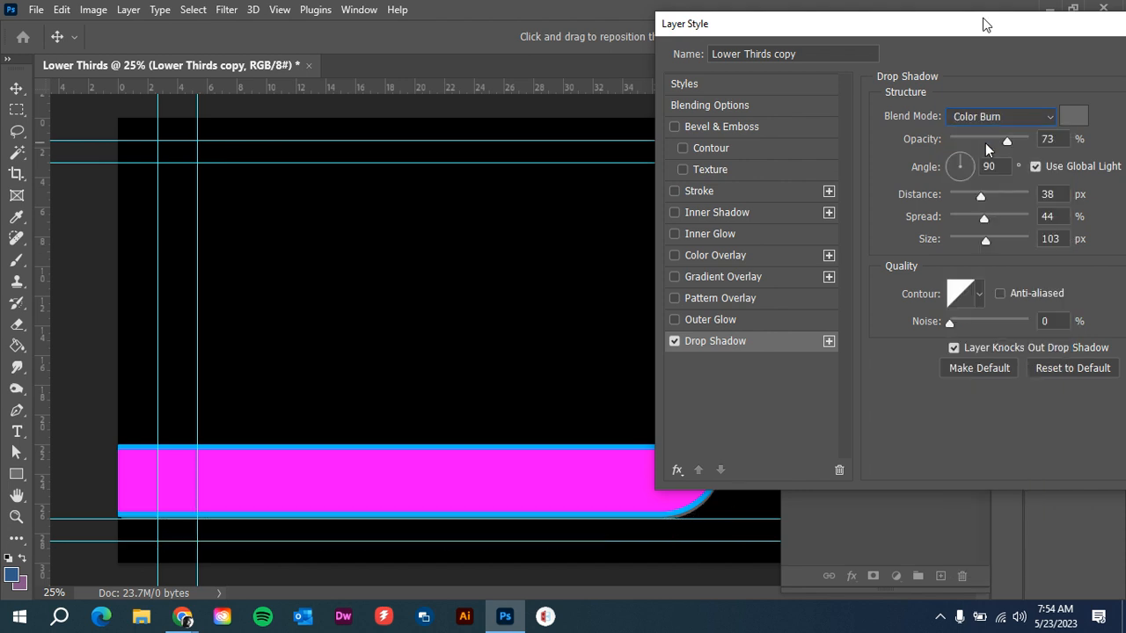
key(Down)
key(Down)
key(Down)
key(Down)
key(Down)
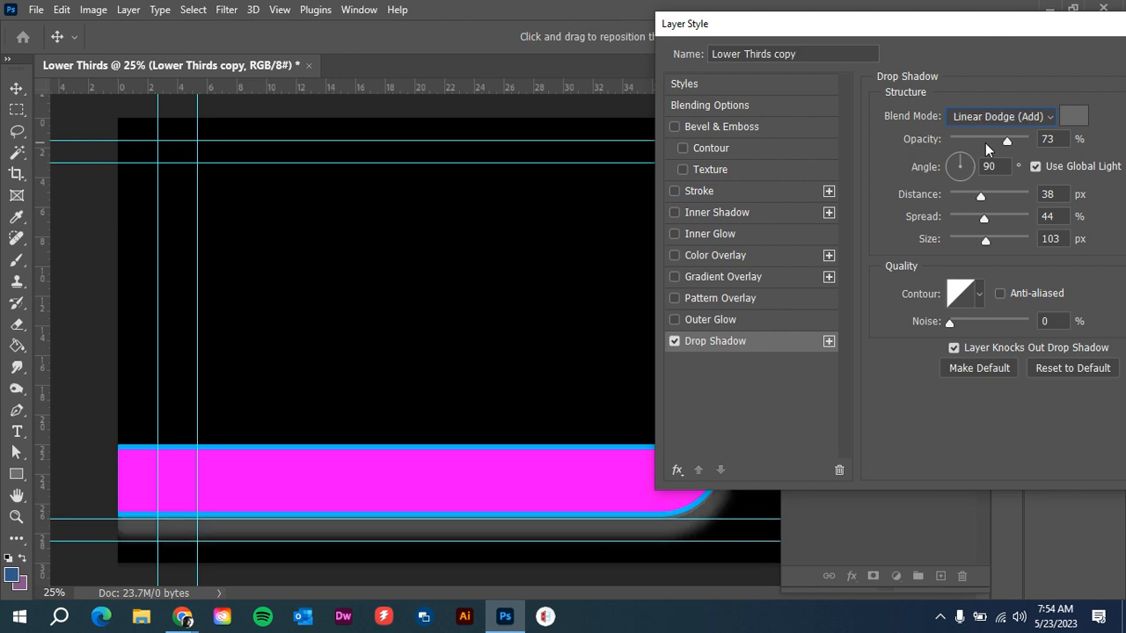
key(Down)
key(Down)
key(Down)
key(Down)
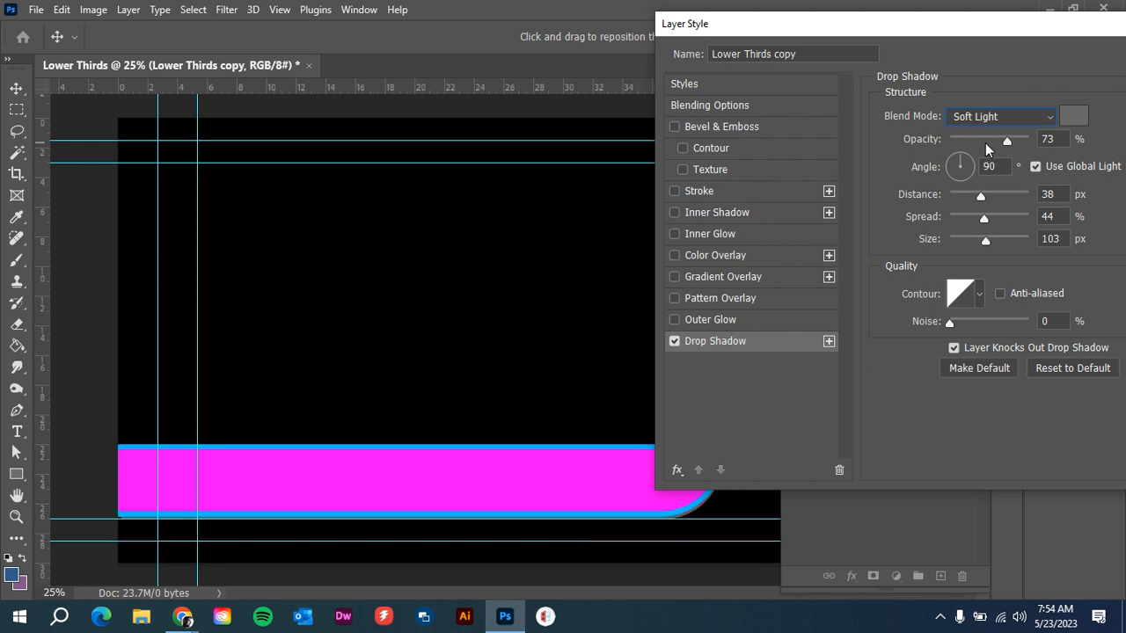
key(Down)
key(Down)
key(Down)
key(Down)
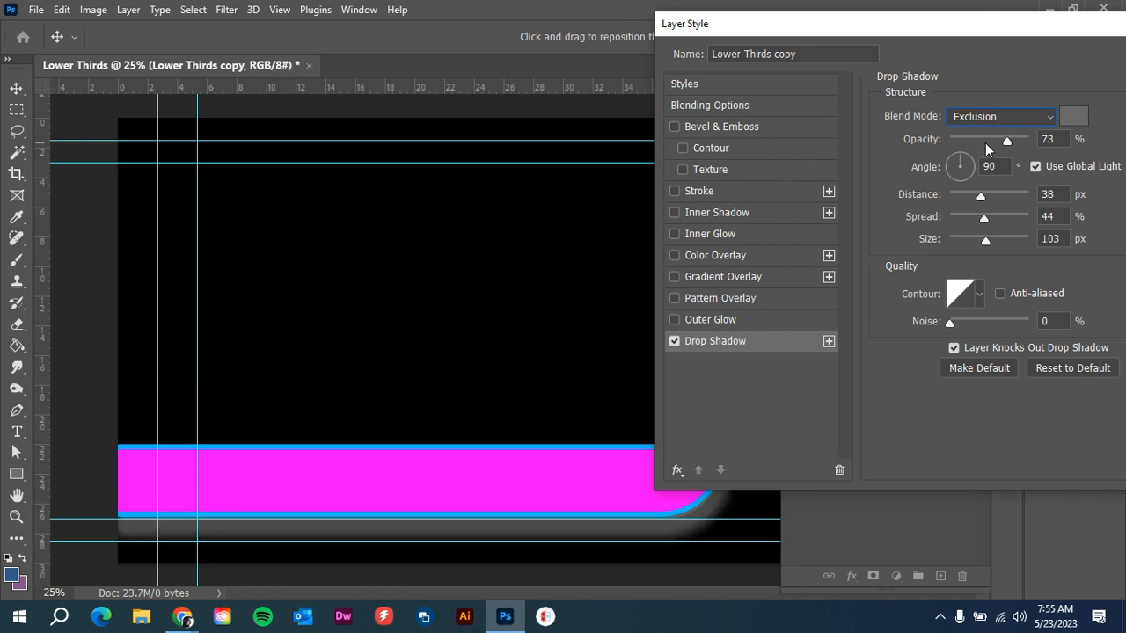
key(Down)
key(Down)
key(Down)
key(Down)
key(Down)
key(Down)
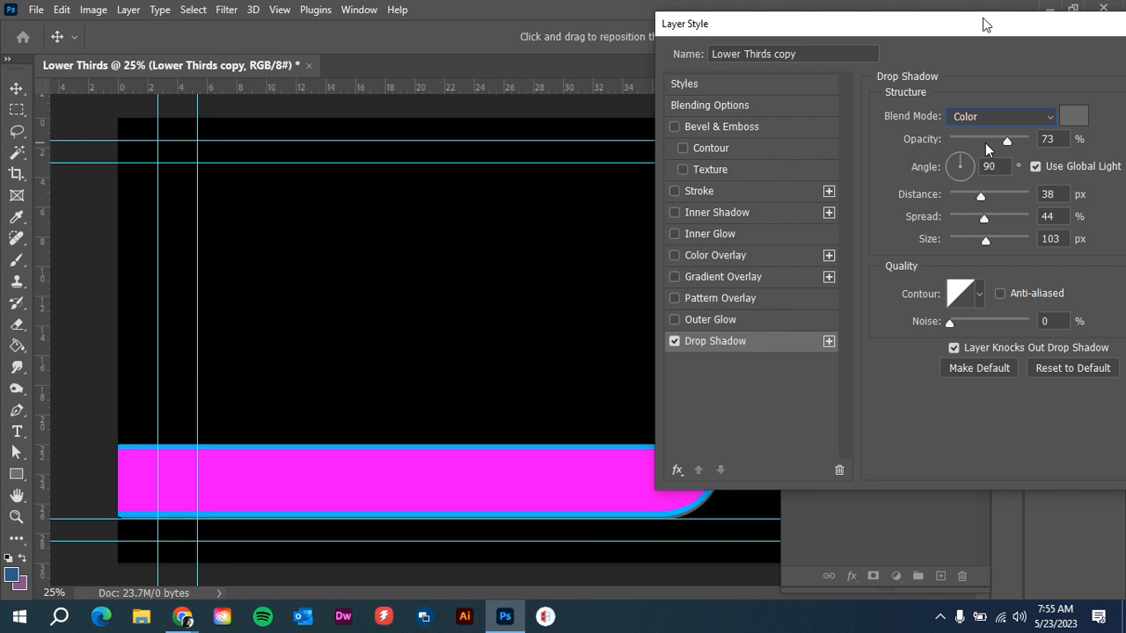
key(Down)
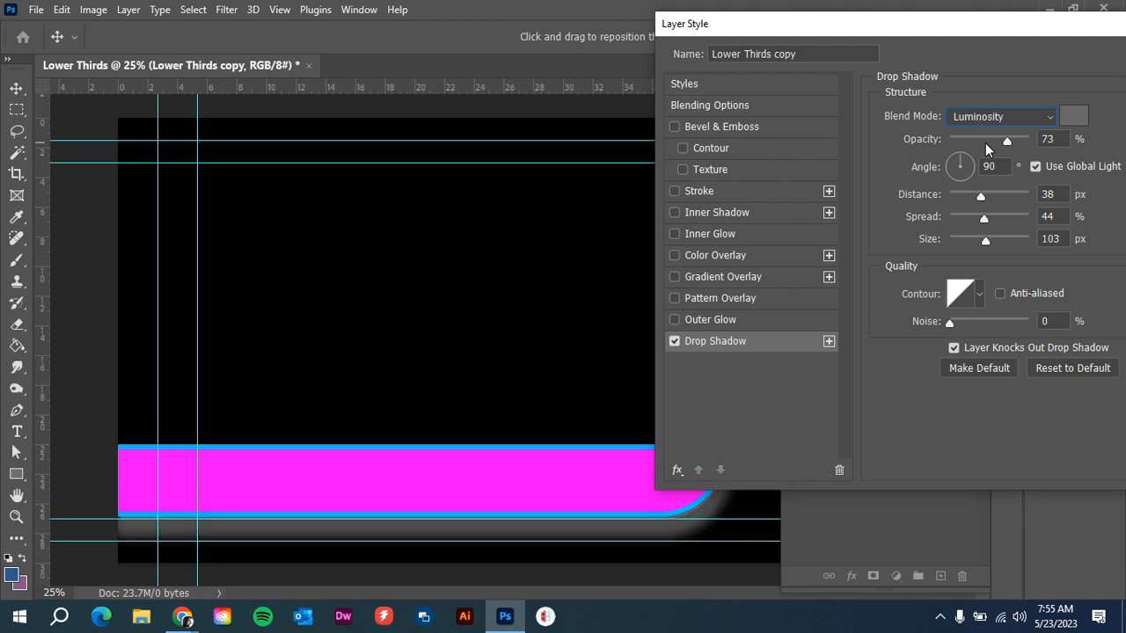
key(Up)
key(Up)
key(Up)
key(Up)
key(Up)
key(Up)
key(Up)
key(Up)
key(Up)
key(Up)
key(Up)
key(Up)
key(Up)
key(Up)
key(Up)
key(Up)
key(Up)
key(Up)
key(Up)
key(Up)
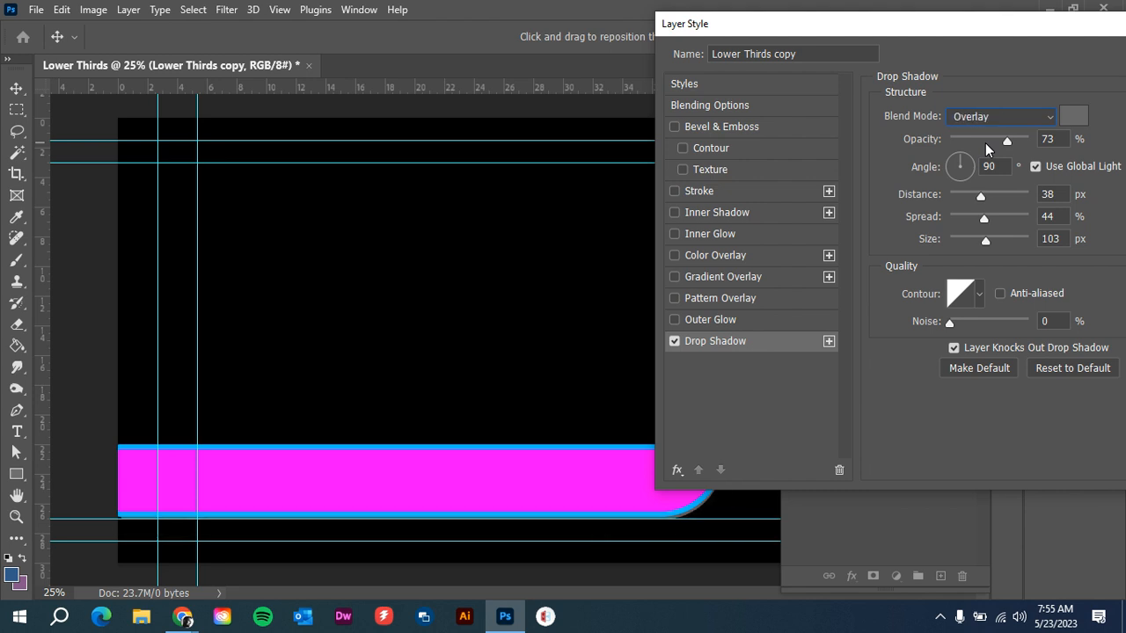
key(Down)
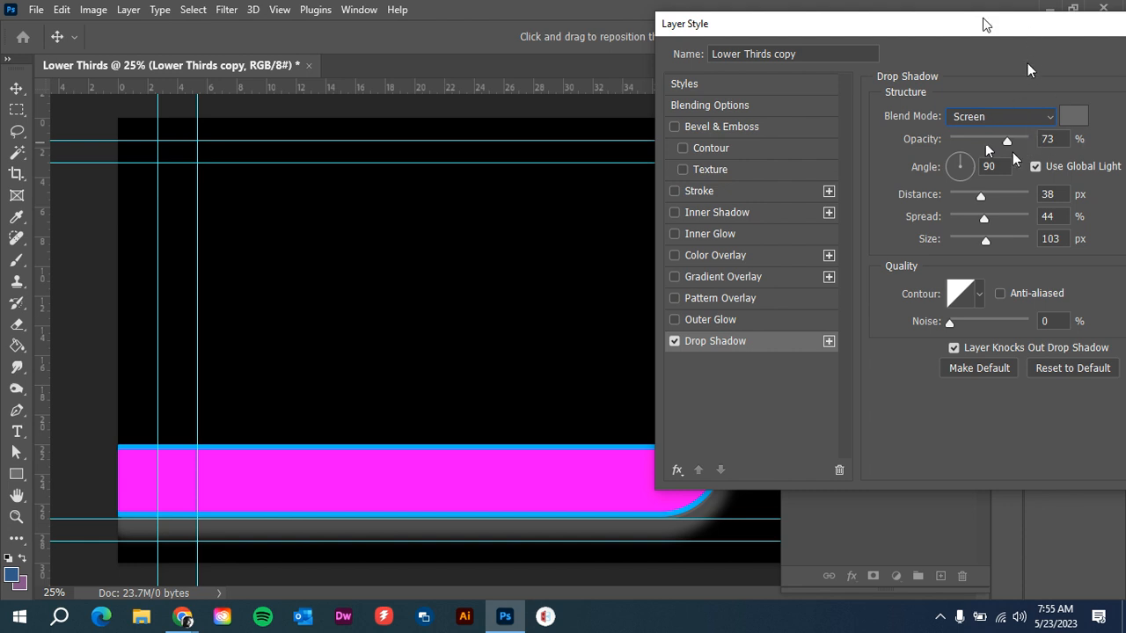
mouse_move(1005, 143)
mouse_down()
mouse_move(992, 146)
mouse_move(1002, 149)
mouse_up()
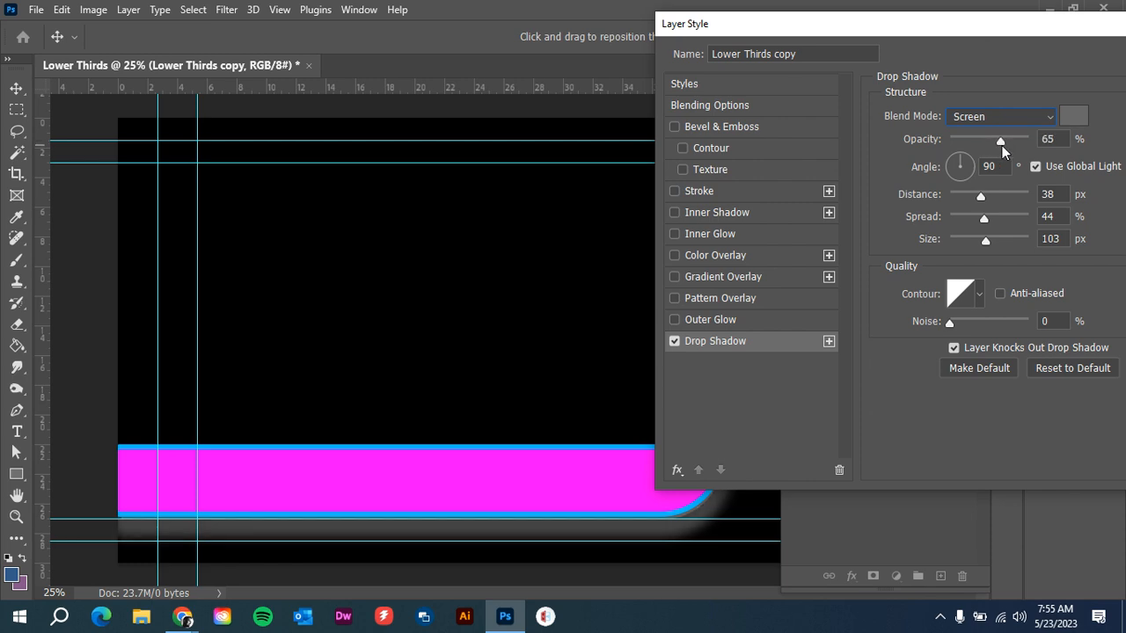
Apply the drop shadow settings to the Lower Thirds copy layer and deselect it.
drag(1044, 27, 858, 16)
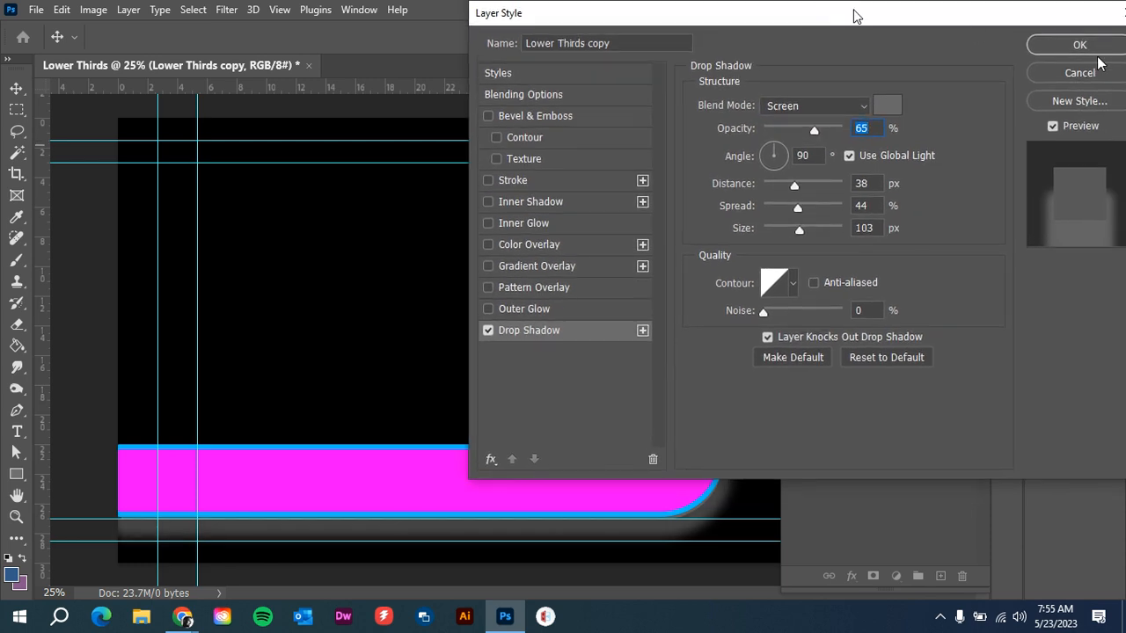
click(1081, 45)
click(328, 294)
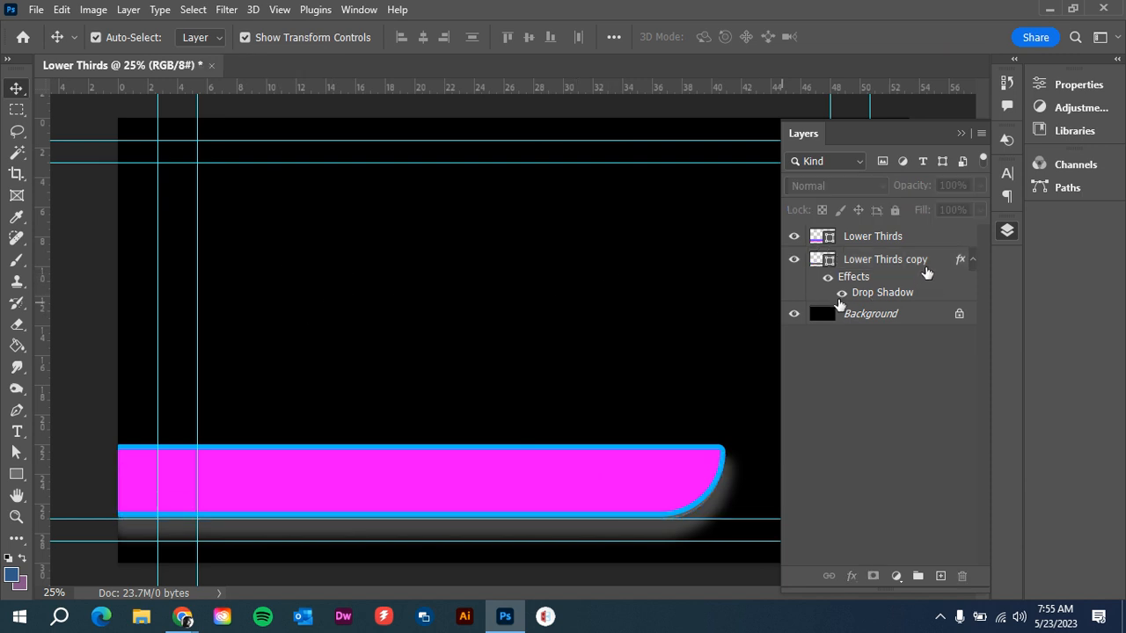
Nudge the Lower Thirds copy layer slightly up and to the left behind the magenta bar, and deselect it.
click(922, 268)
key(Up)
key(Up)
key(Up)
key(Up)
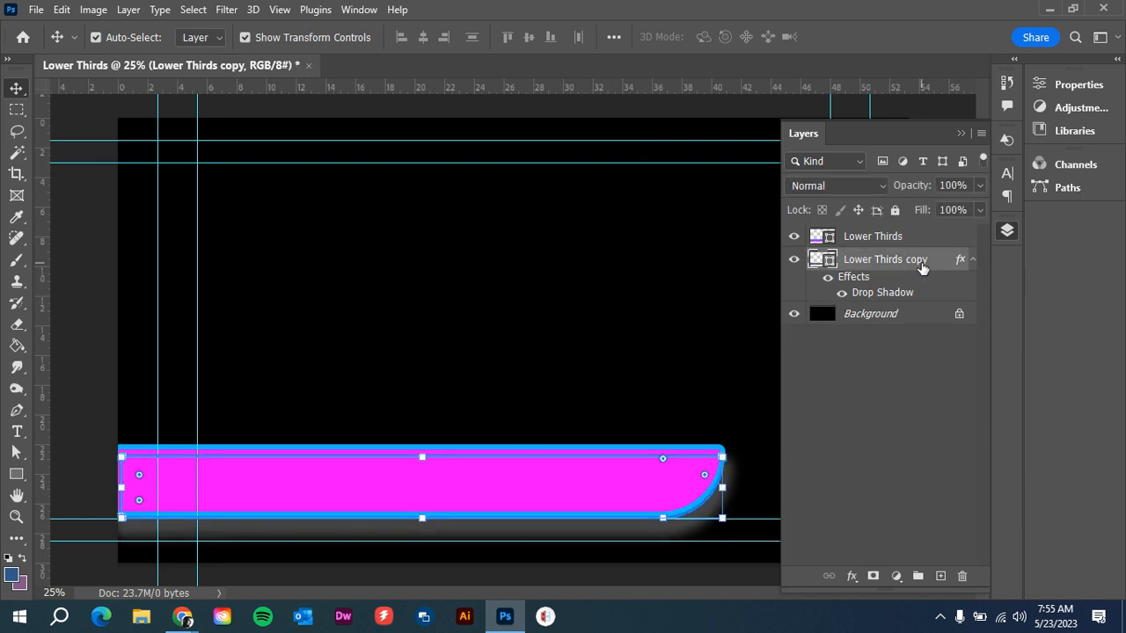
key(Left)
key(Left)
key(Left)
key(Left)
key(Left)
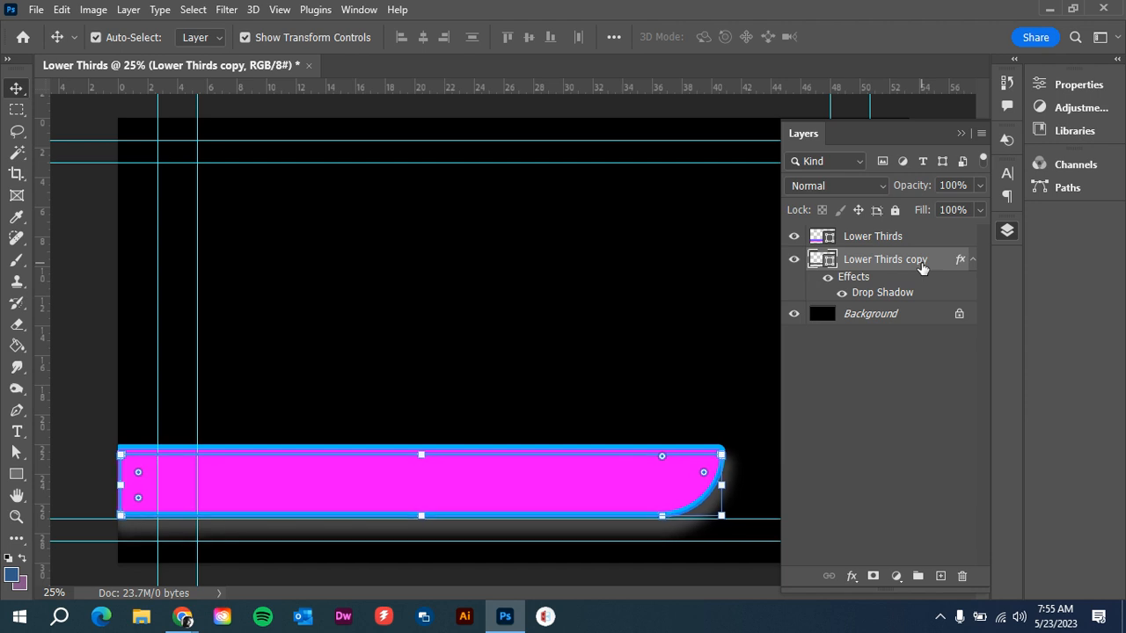
key(Up)
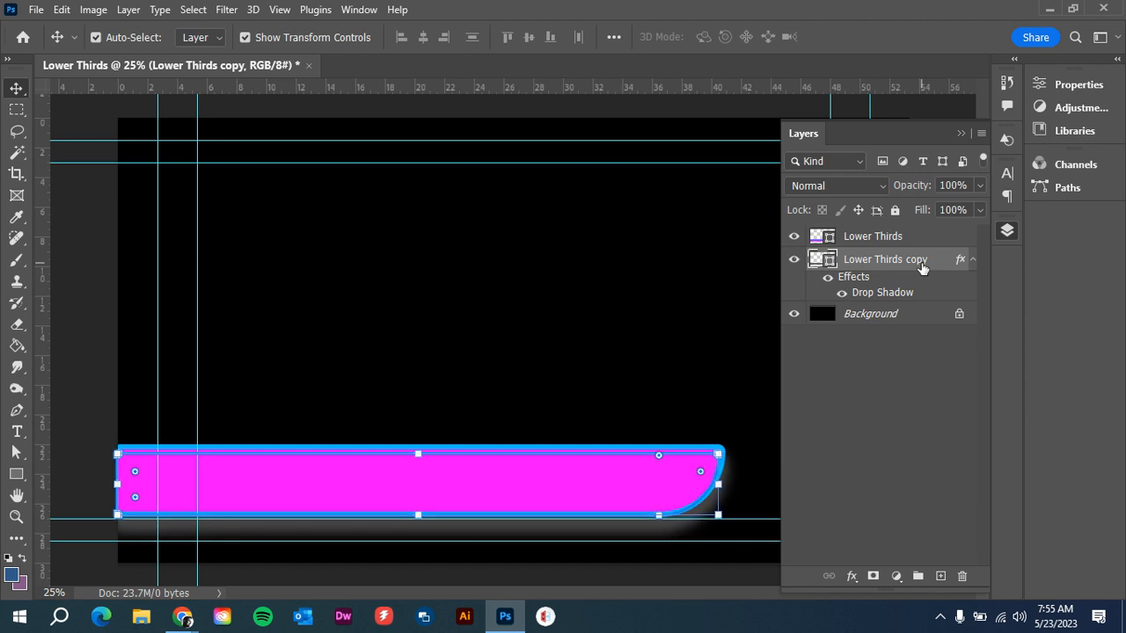
click(714, 347)
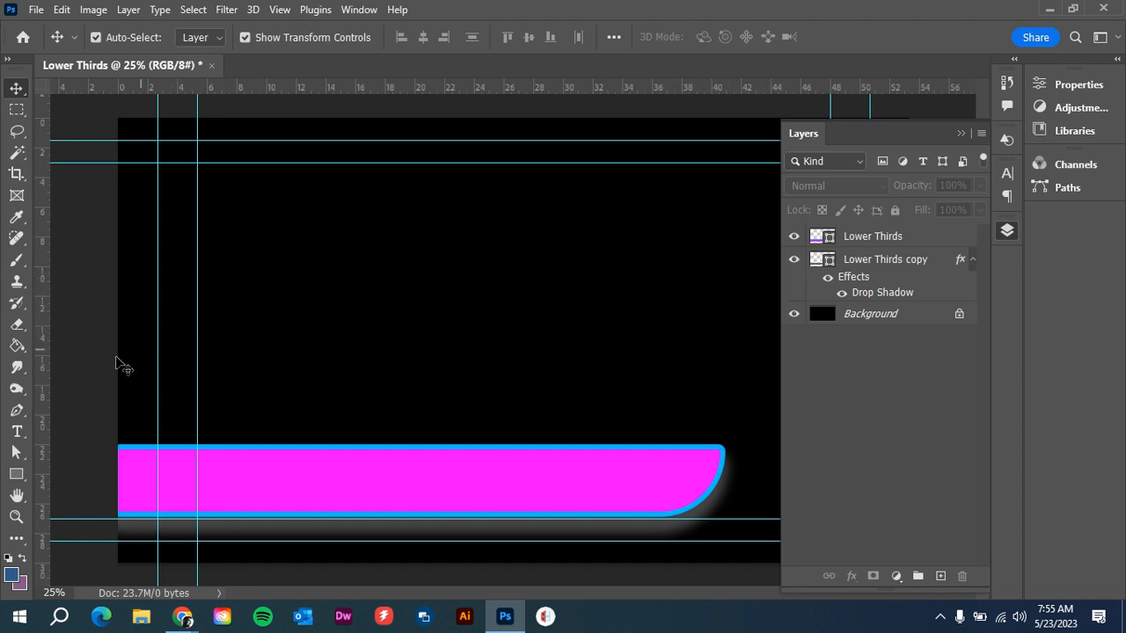
Create a 100 × 100 px polygon above the bar with 24 sides, 500 px corner radius, 80% star ratio and smooth star indents.
click(15, 476)
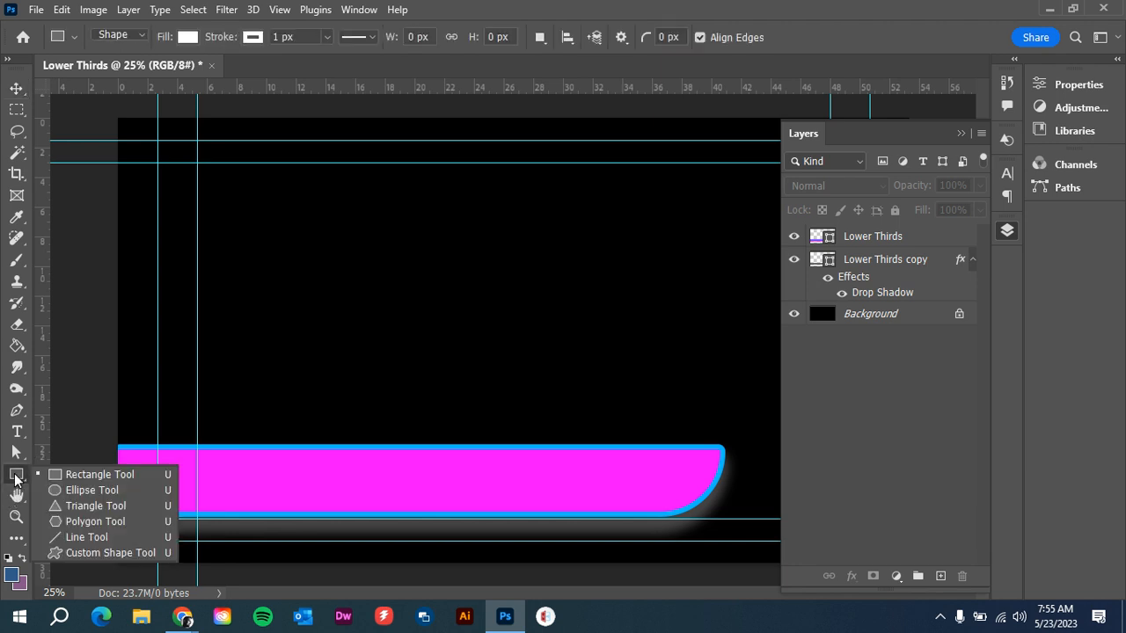
click(80, 524)
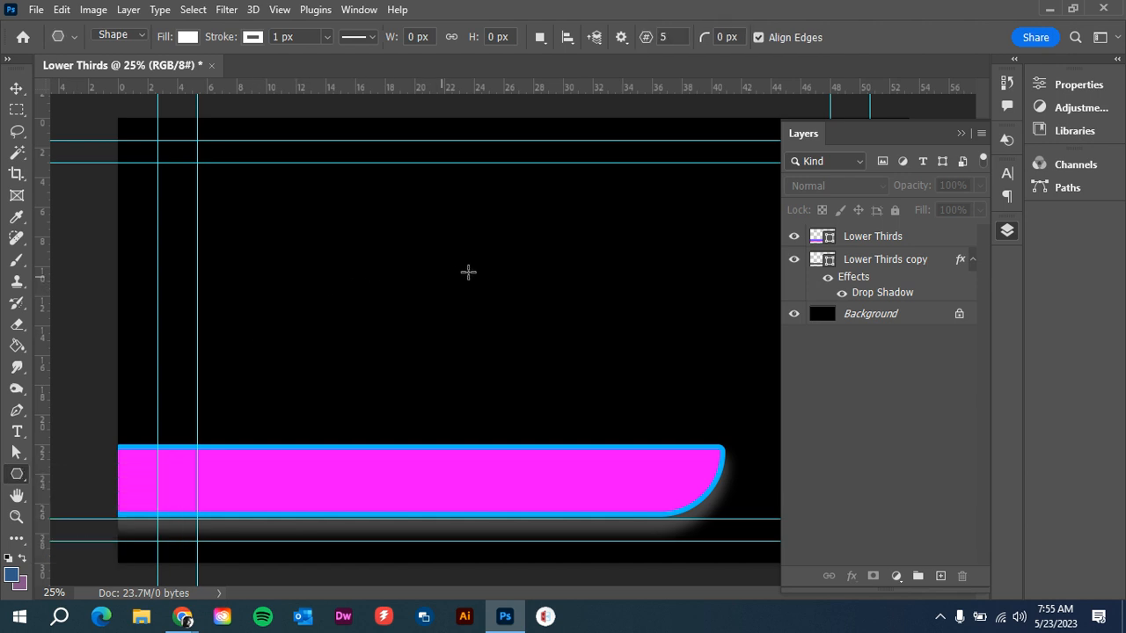
click(510, 258)
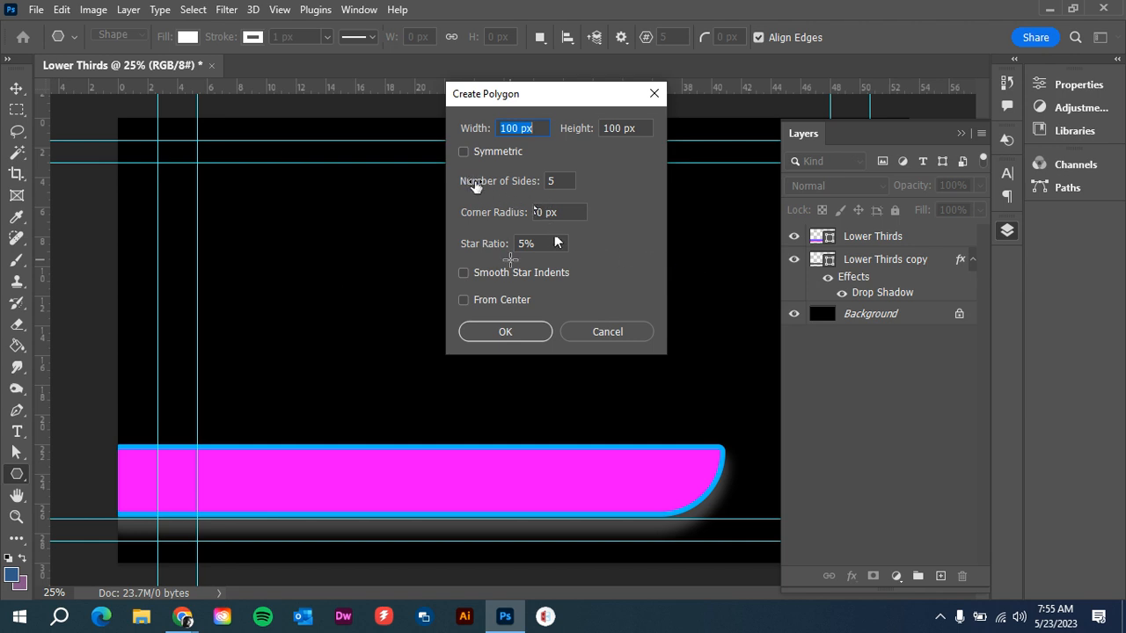
click(564, 182)
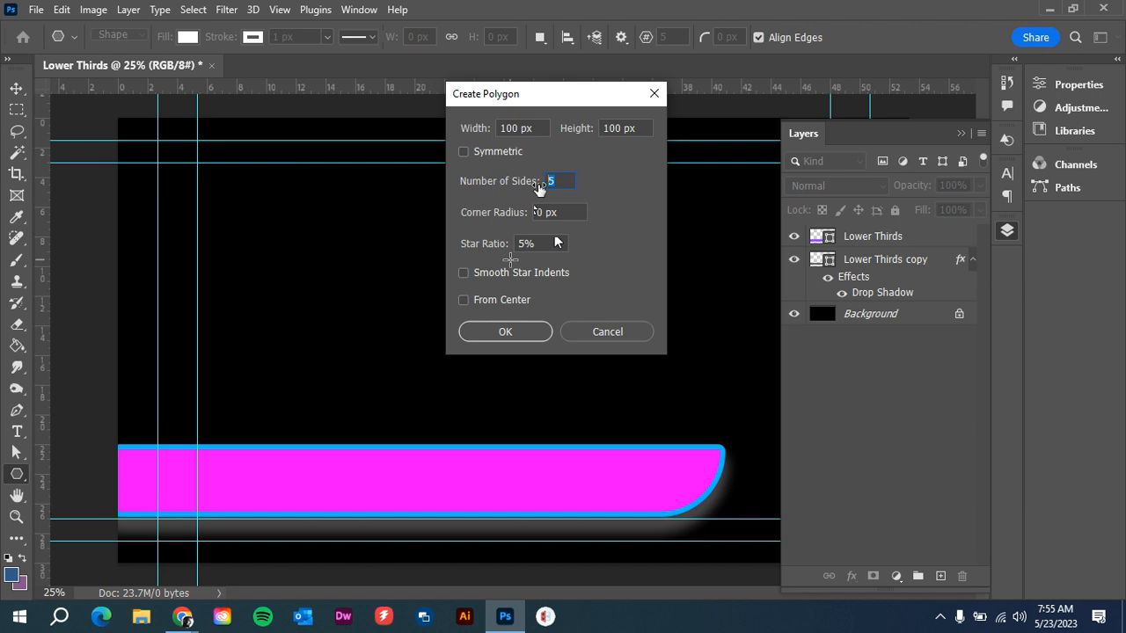
text(24)
key(Tab)
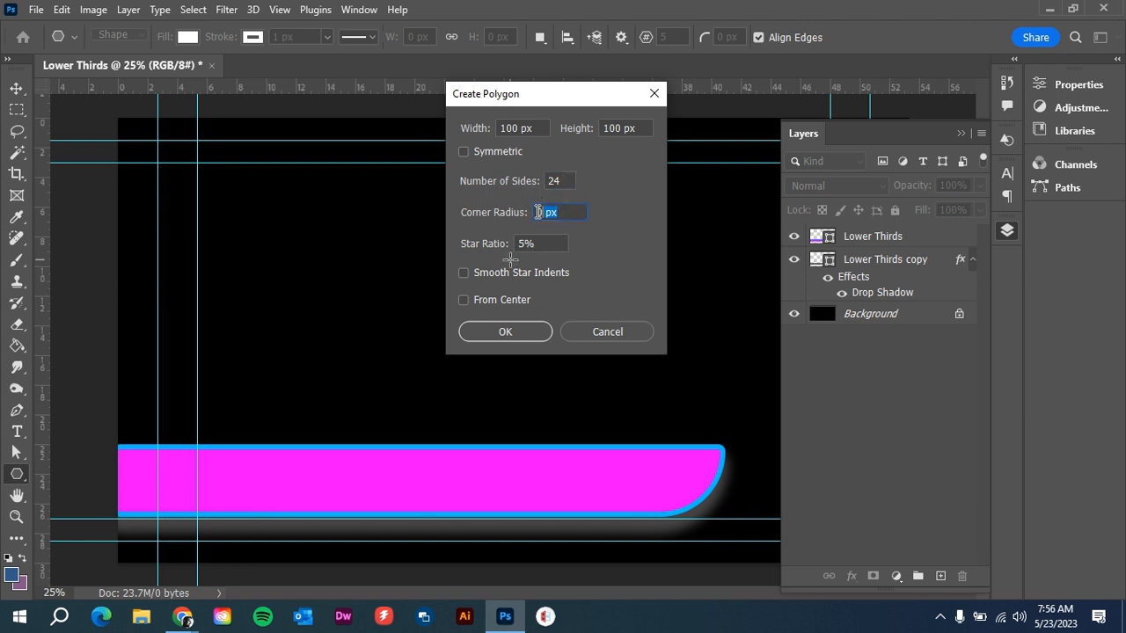
text(500)
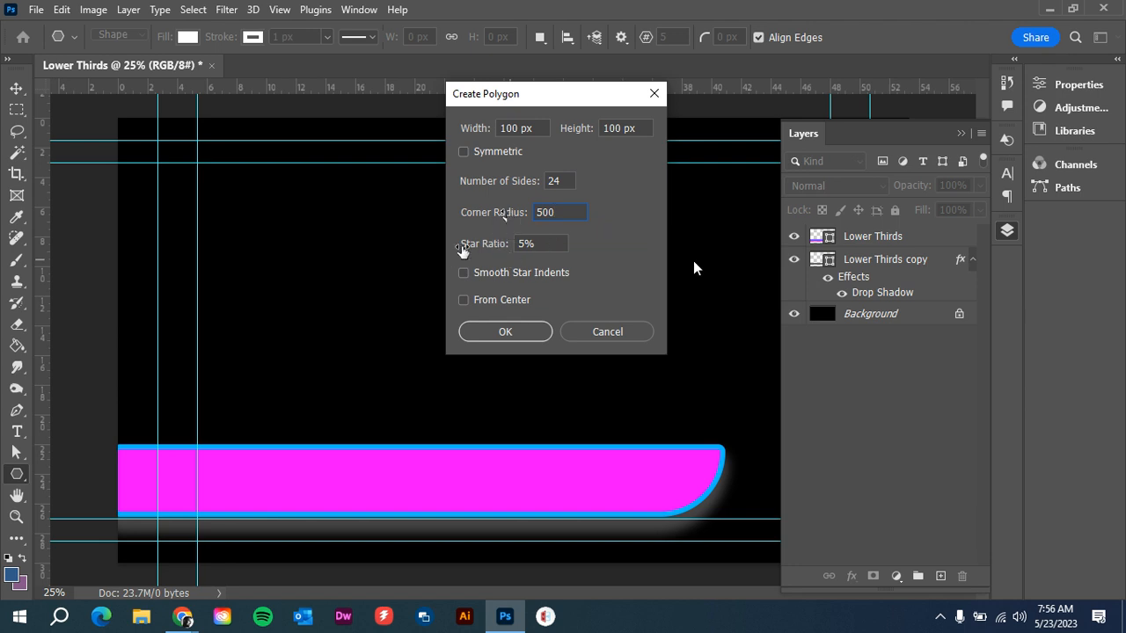
key(Tab)
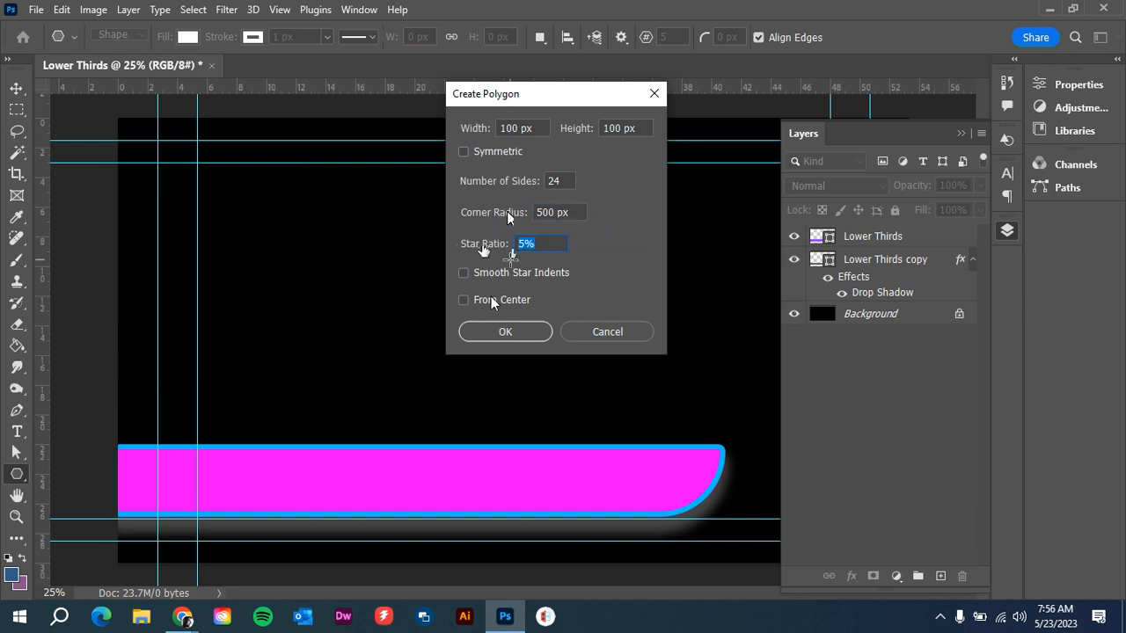
text(80)
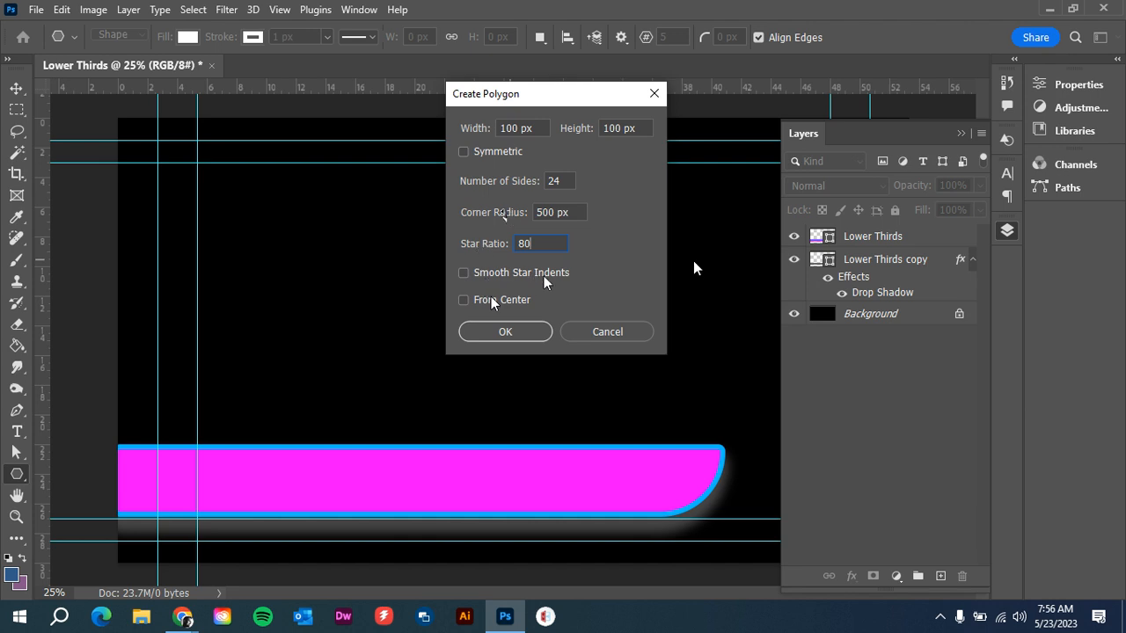
click(462, 274)
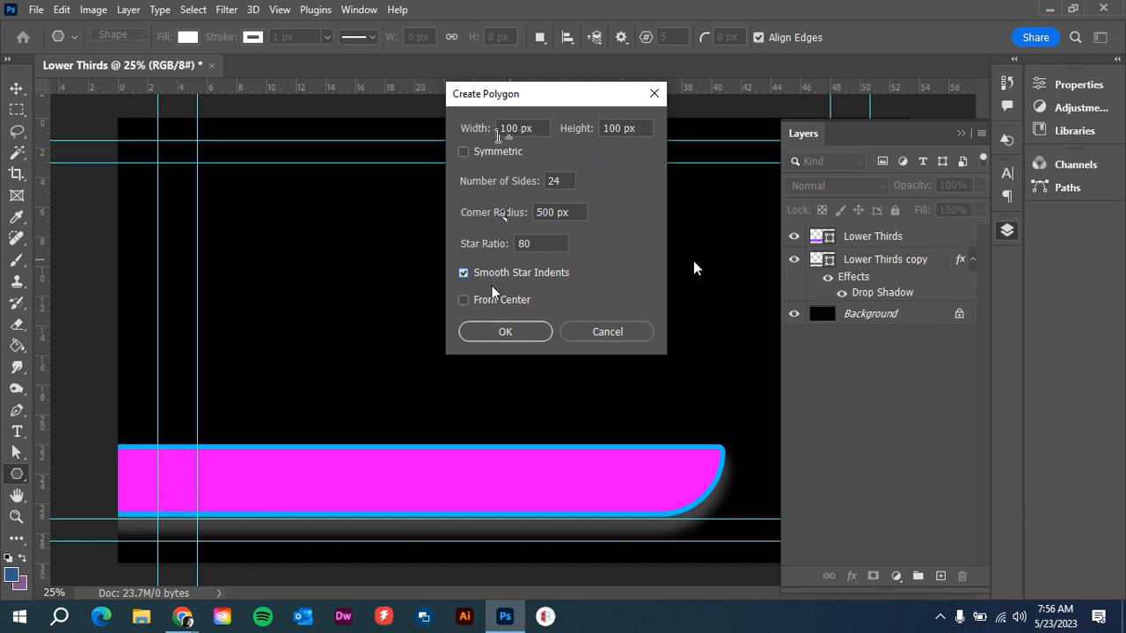
click(501, 334)
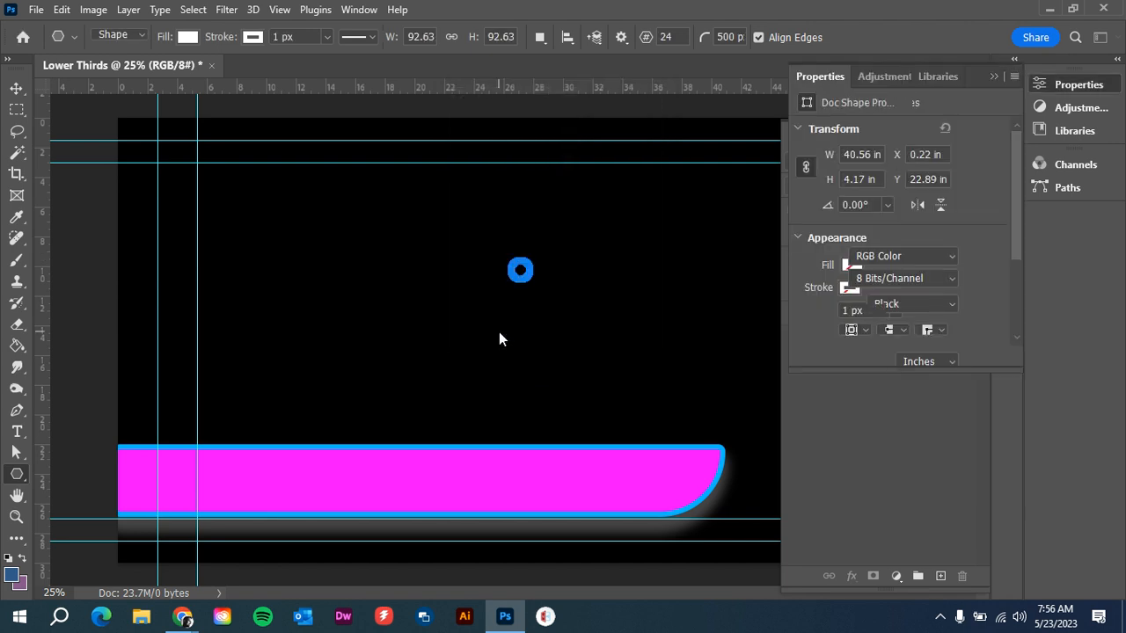
Scale the white starburst polygon up to about 8.91 in wide and place it over the left end of the magenta bar.
click(16, 88)
click(383, 294)
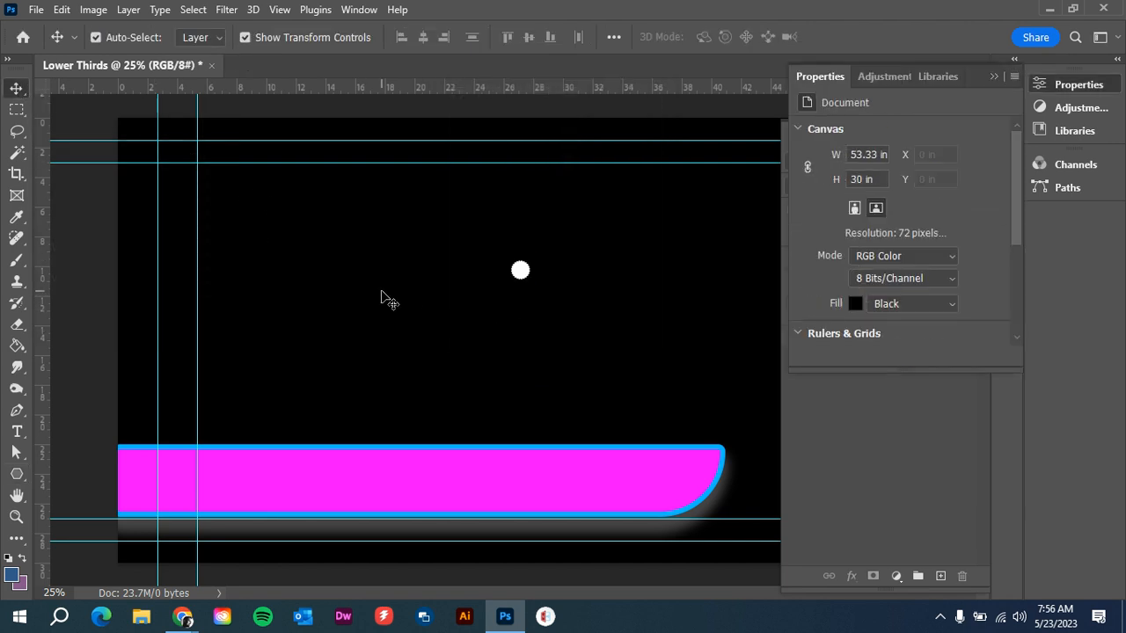
scroll(518, 268, up, 2)
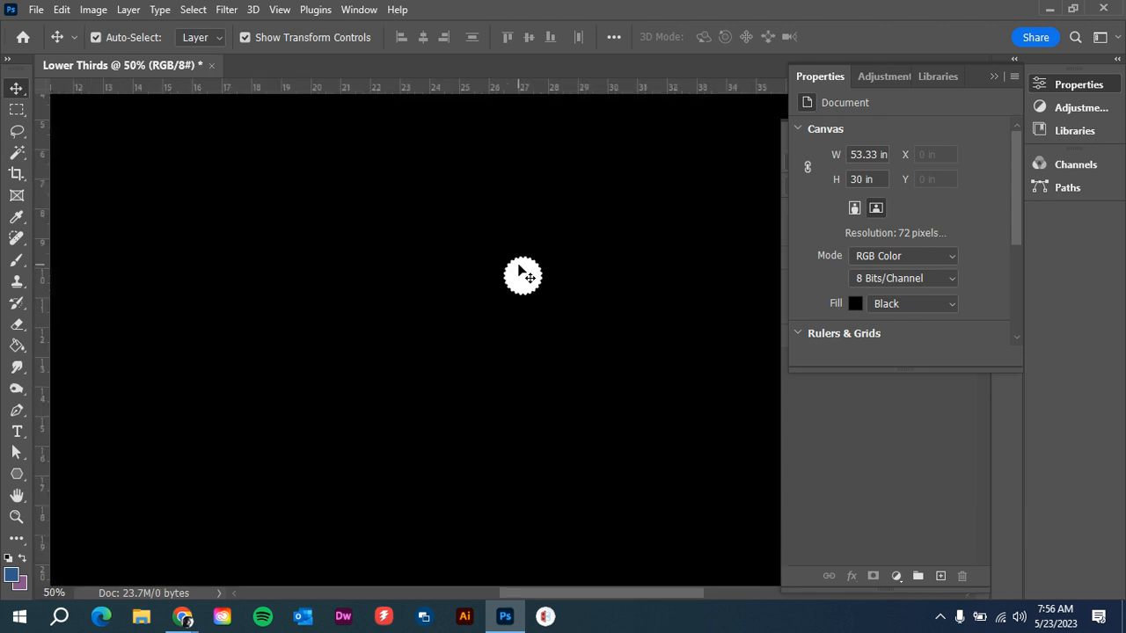
scroll(519, 269, up, 5)
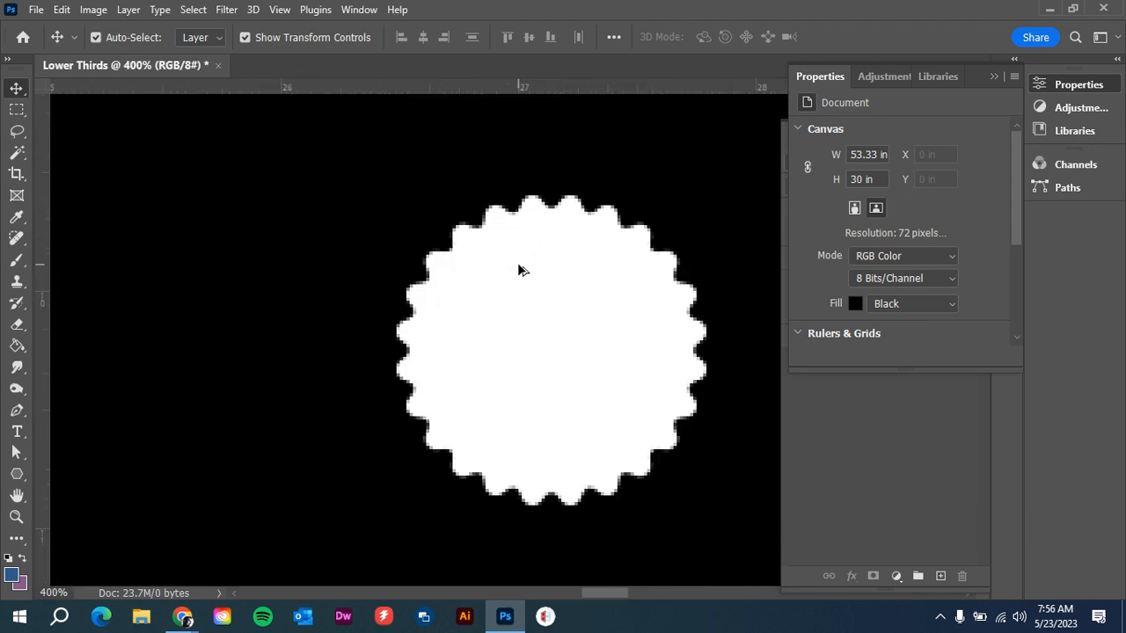
scroll(519, 269, down, 7)
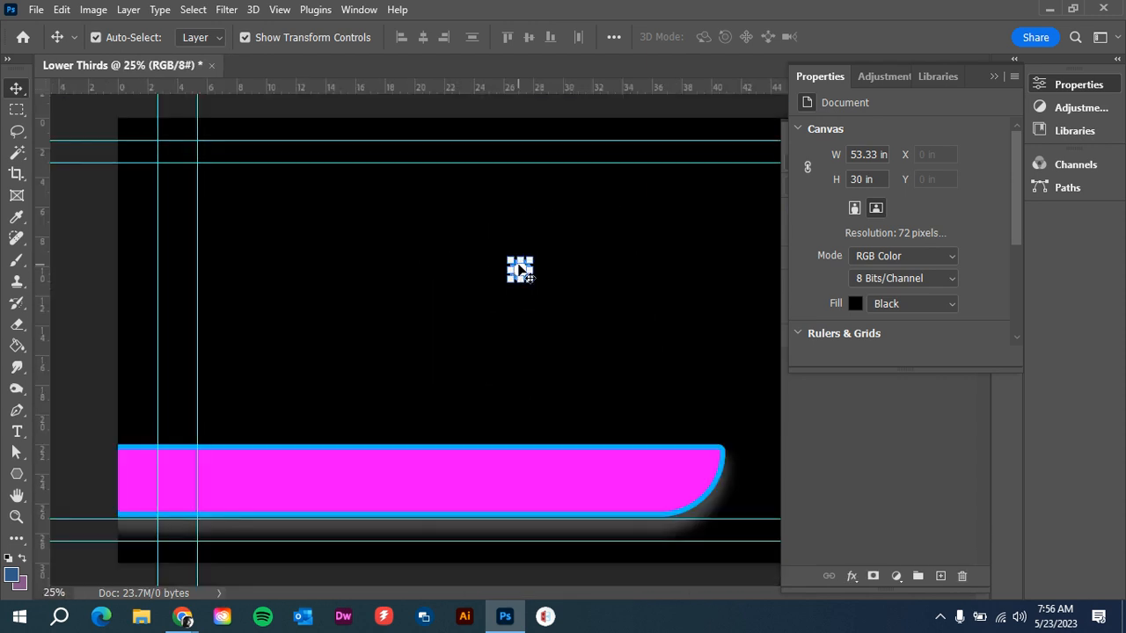
click(520, 269)
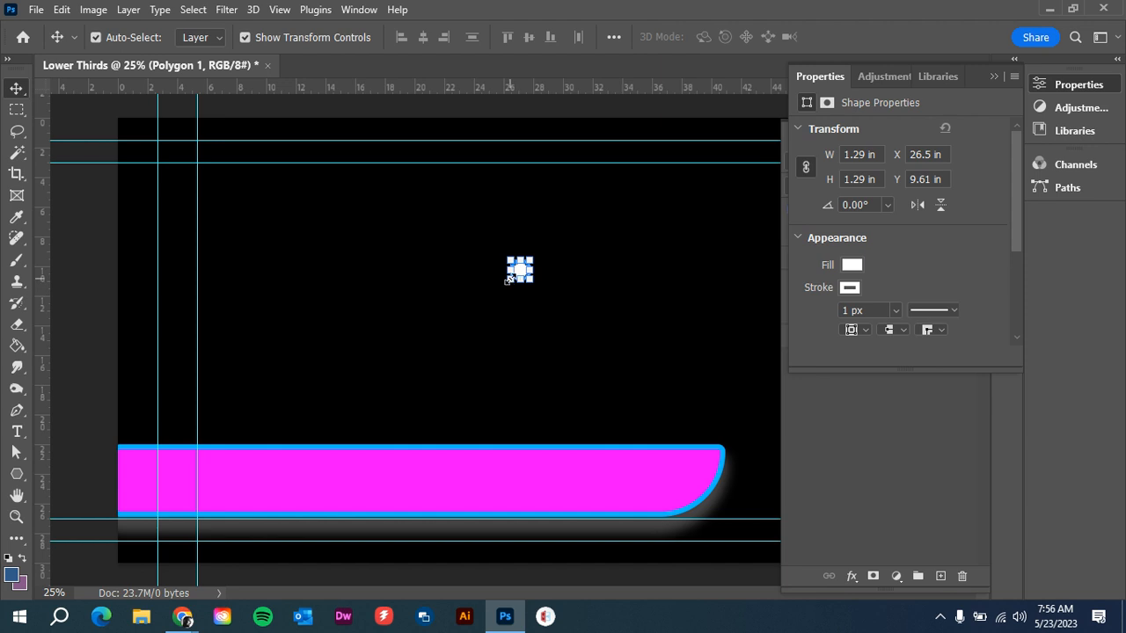
drag(508, 282, 387, 370)
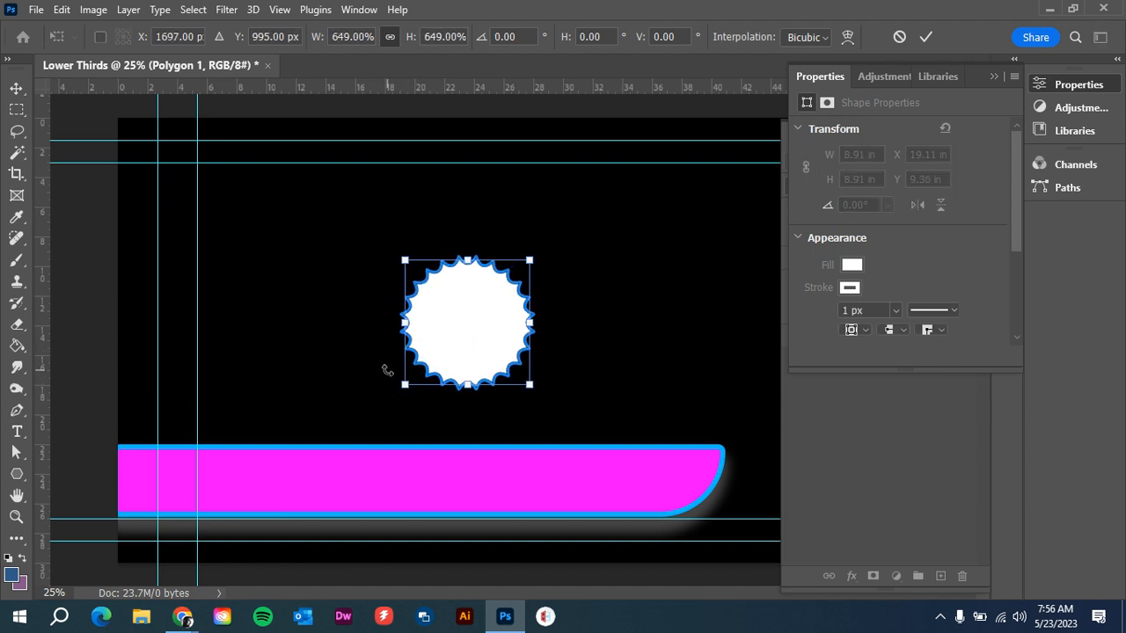
drag(461, 309, 213, 465)
key(Return)
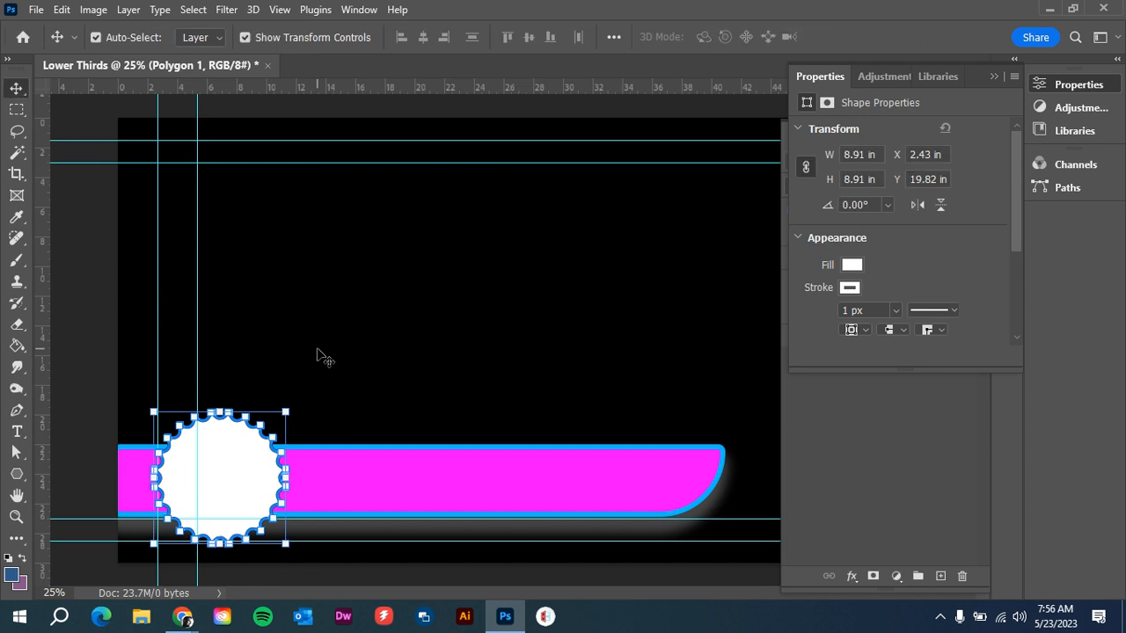
Reposition the starburst across the inner left guide, vertically centred on the bar, at about X 4.5 in and Y 19.96 in.
click(319, 355)
mouse_move(233, 484)
mouse_down()
mouse_move(225, 489)
mouse_move(255, 487)
mouse_up()
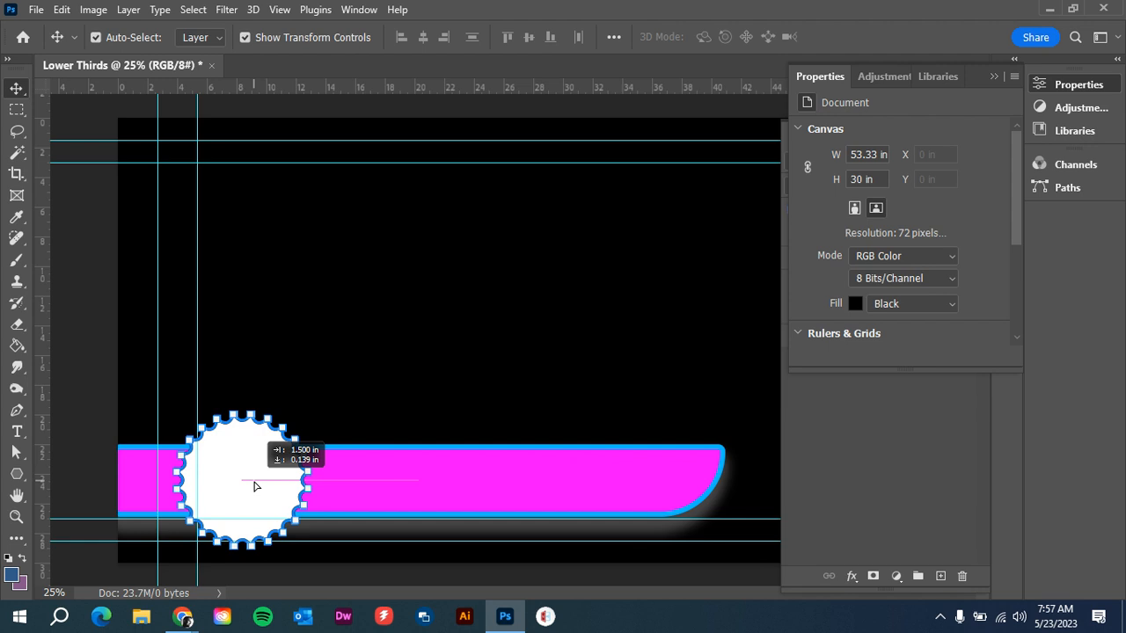
drag(255, 487, 275, 485)
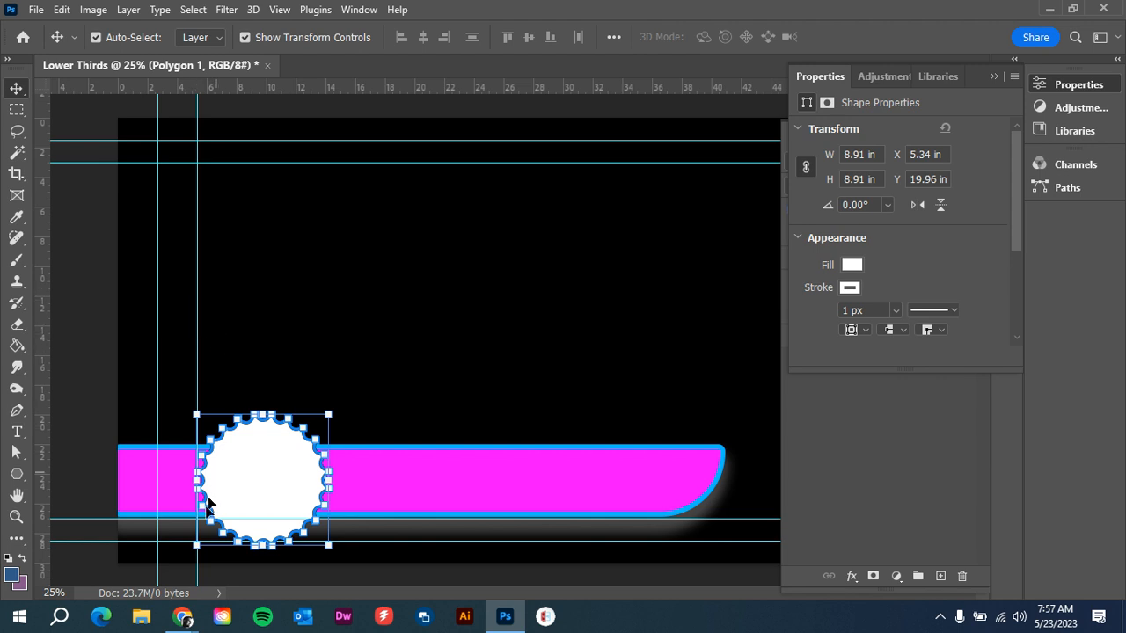
drag(269, 497, 256, 495)
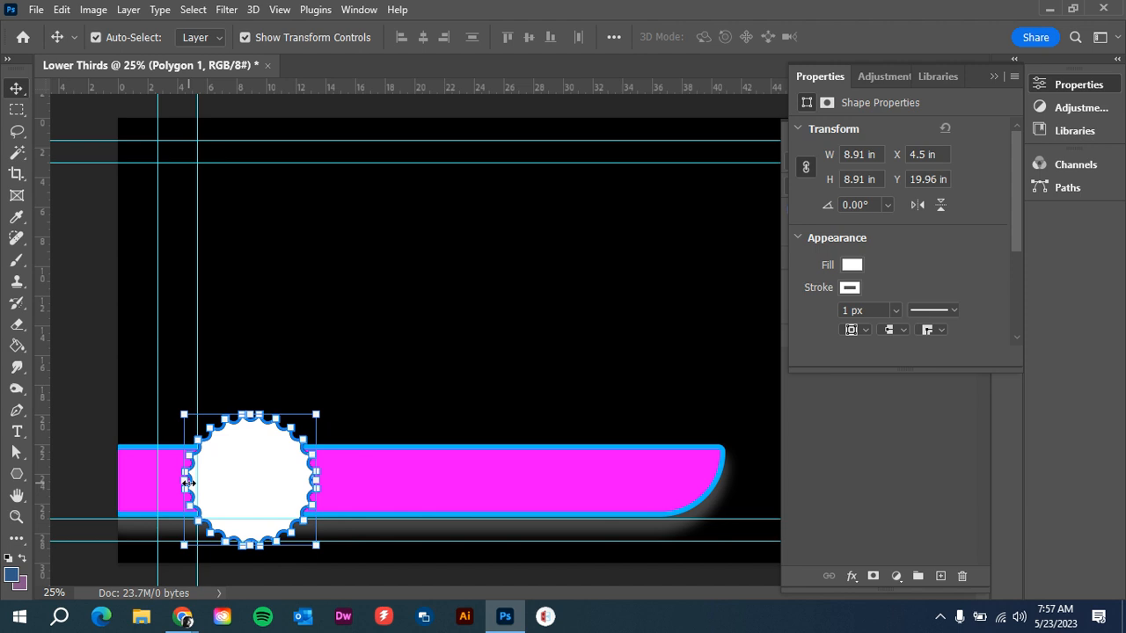
click(361, 383)
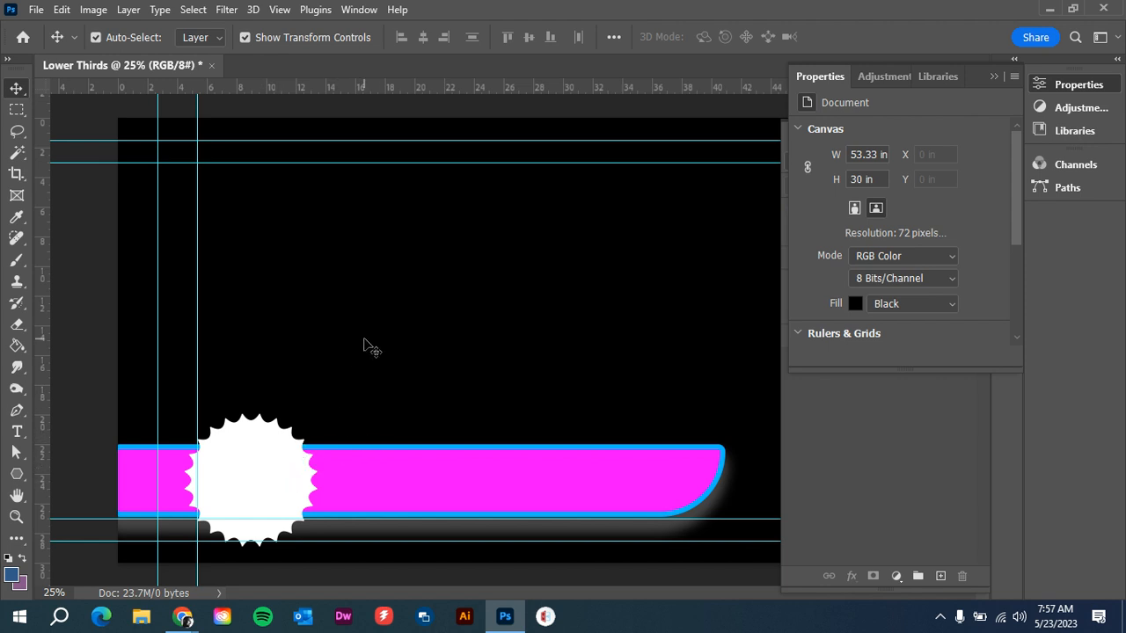
Set the starburst shape's stroke colour to black.
click(268, 498)
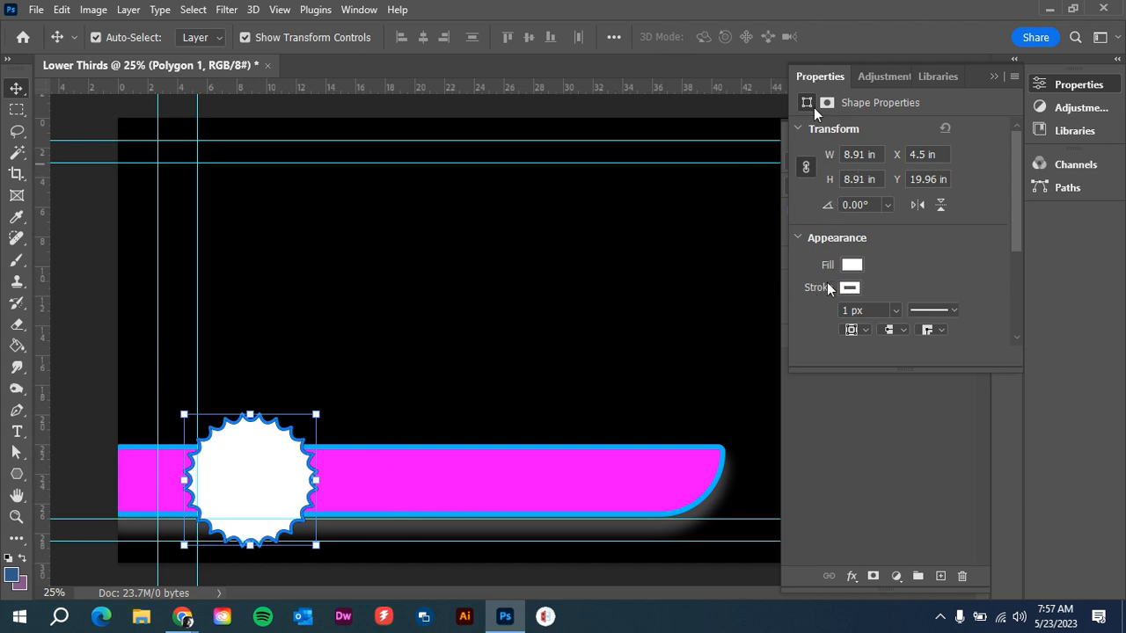
click(799, 239)
click(798, 239)
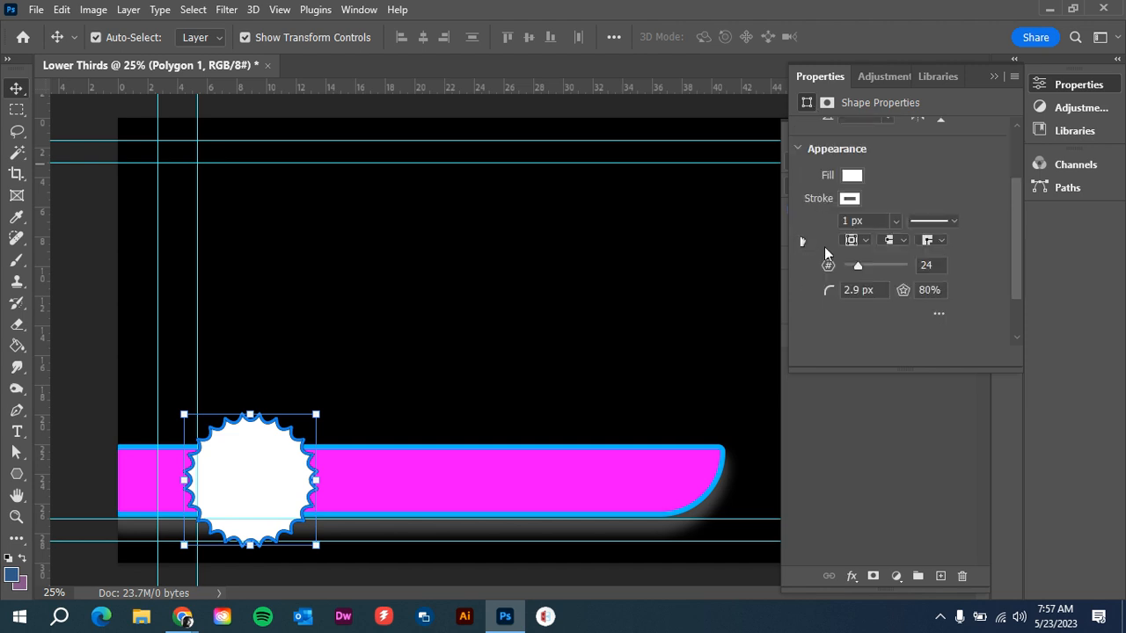
click(356, 9)
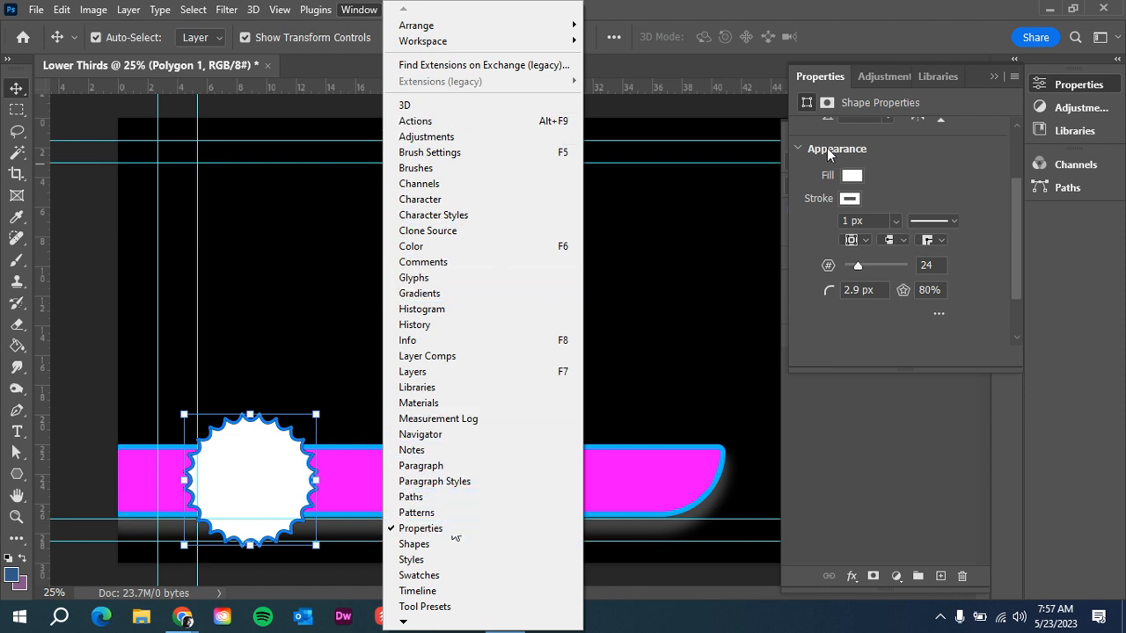
click(936, 163)
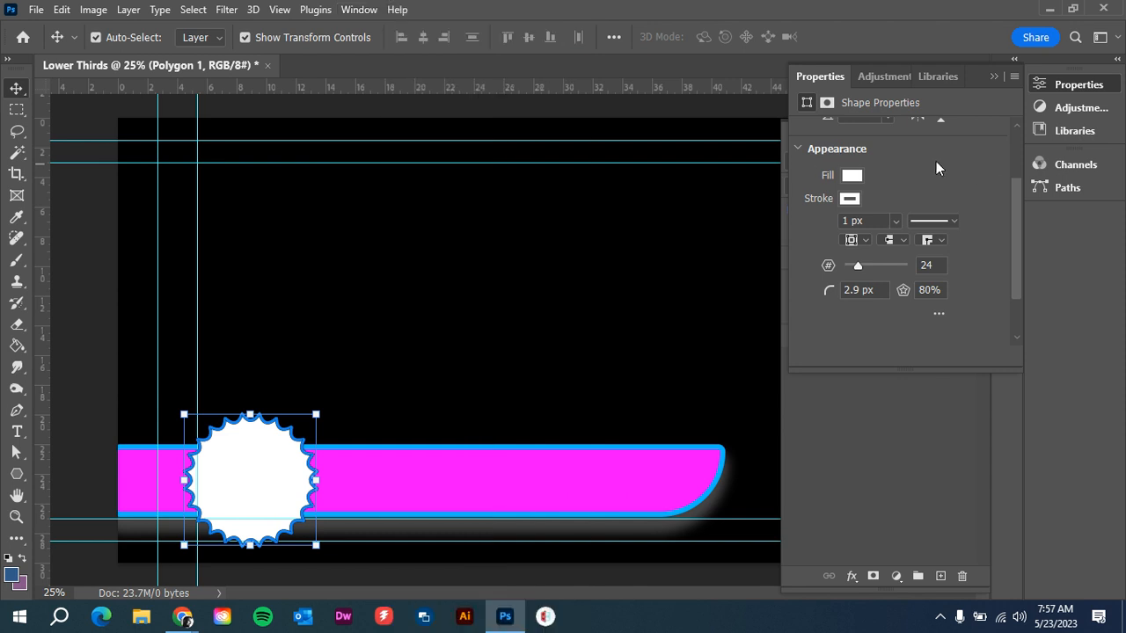
click(848, 199)
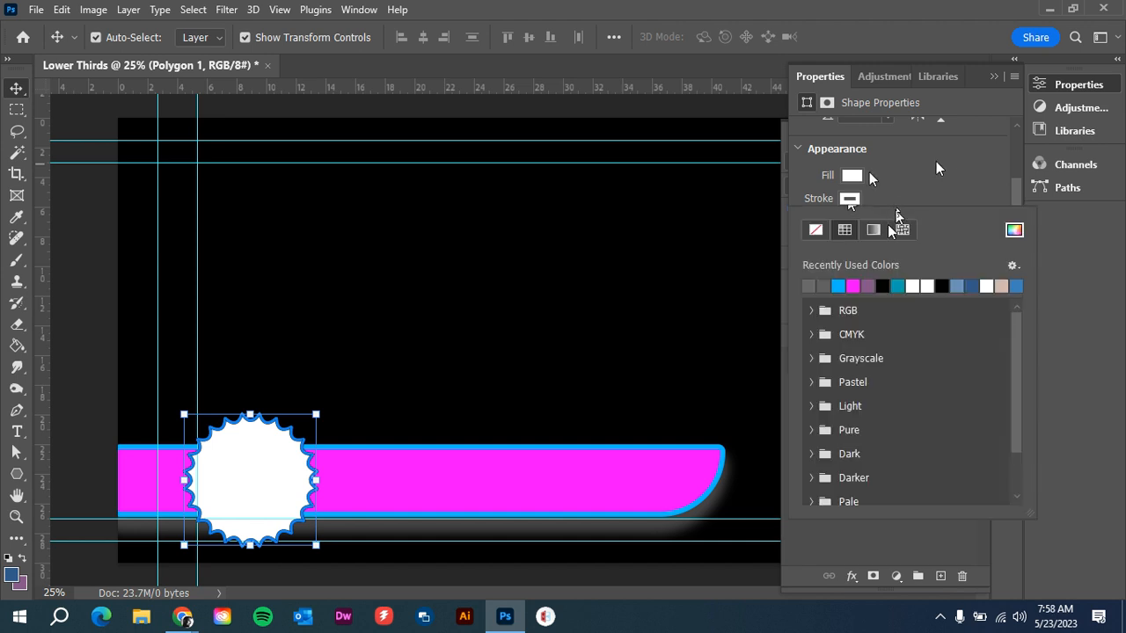
click(884, 287)
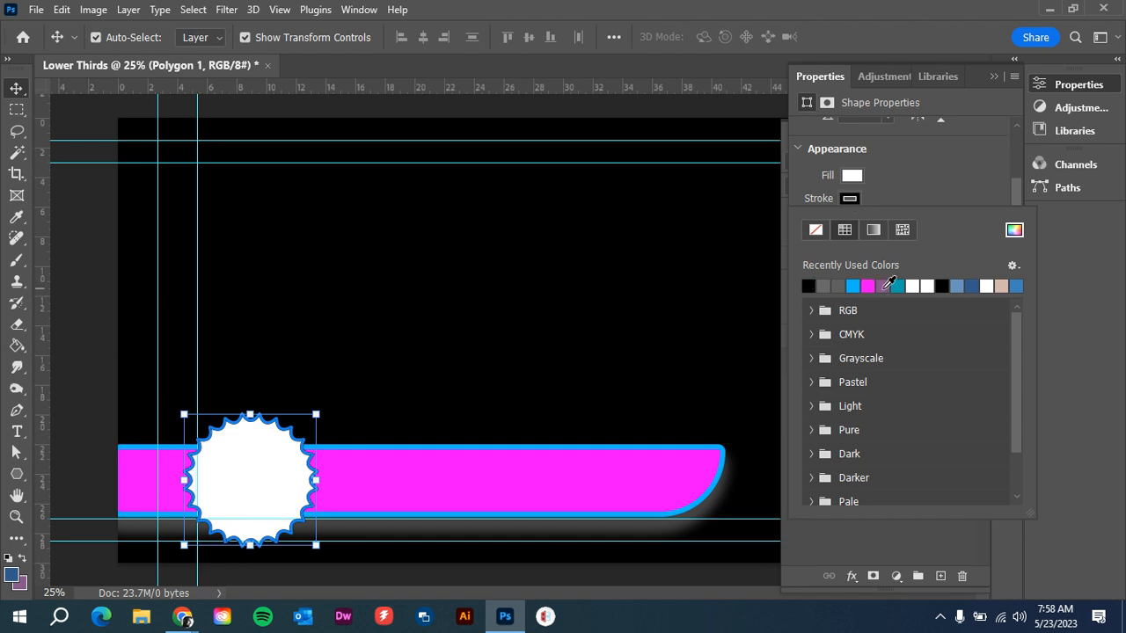
click(880, 193)
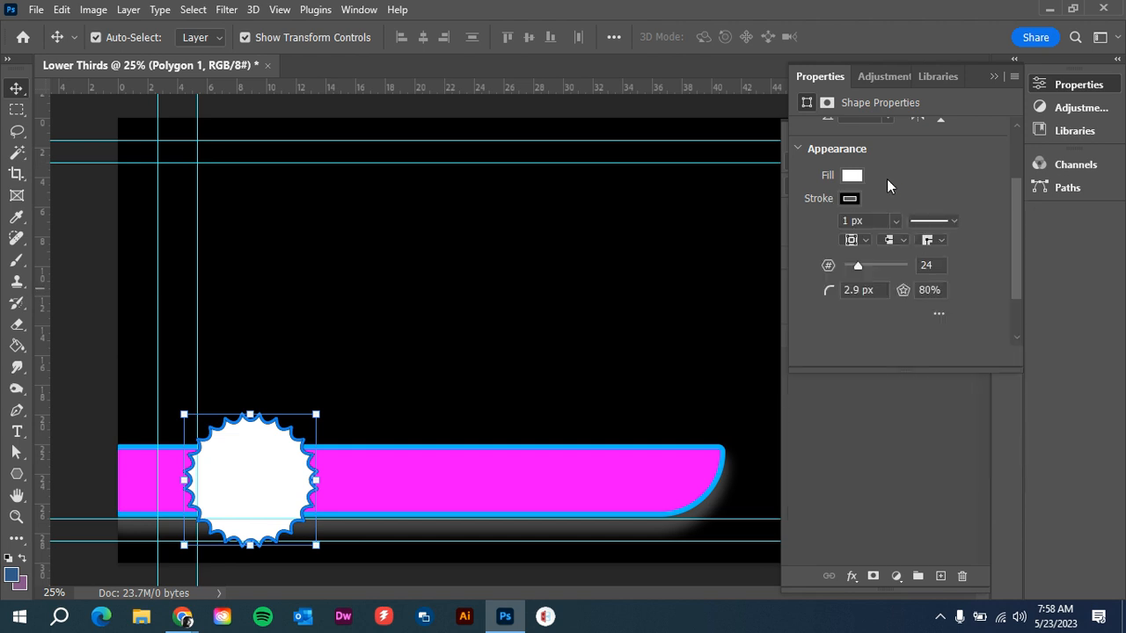
Set the starburst's stroke width to 12 px.
click(870, 222)
text(12)
key(Return)
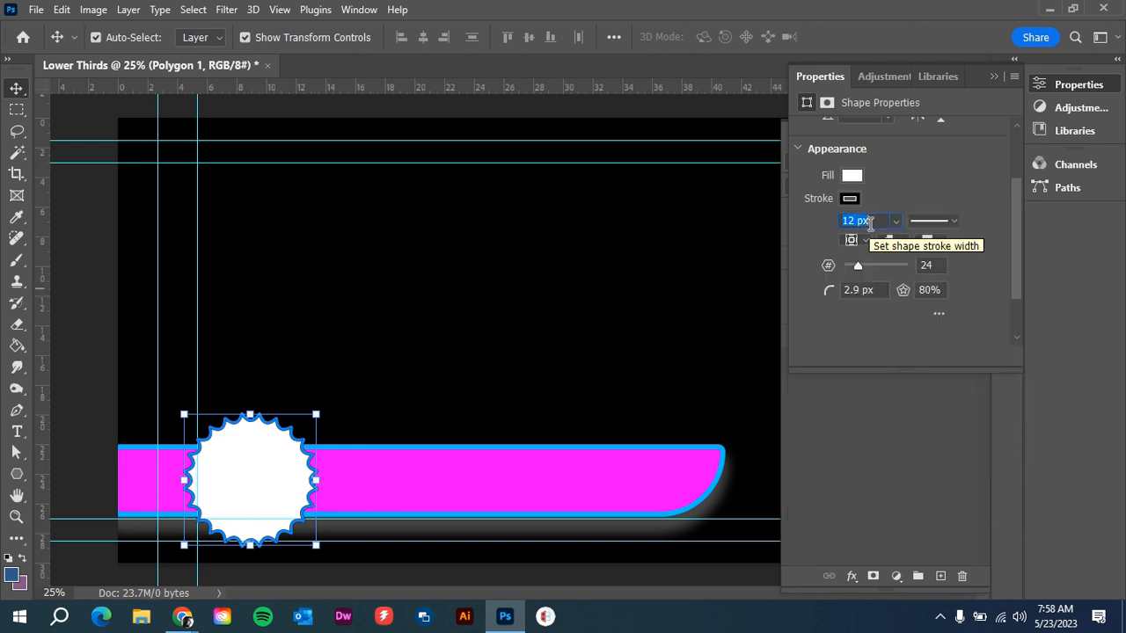
Align the starburst's stroke to the outside of the shape, set its width to 22 px, and deselect the shape.
text(25)
key(Return)
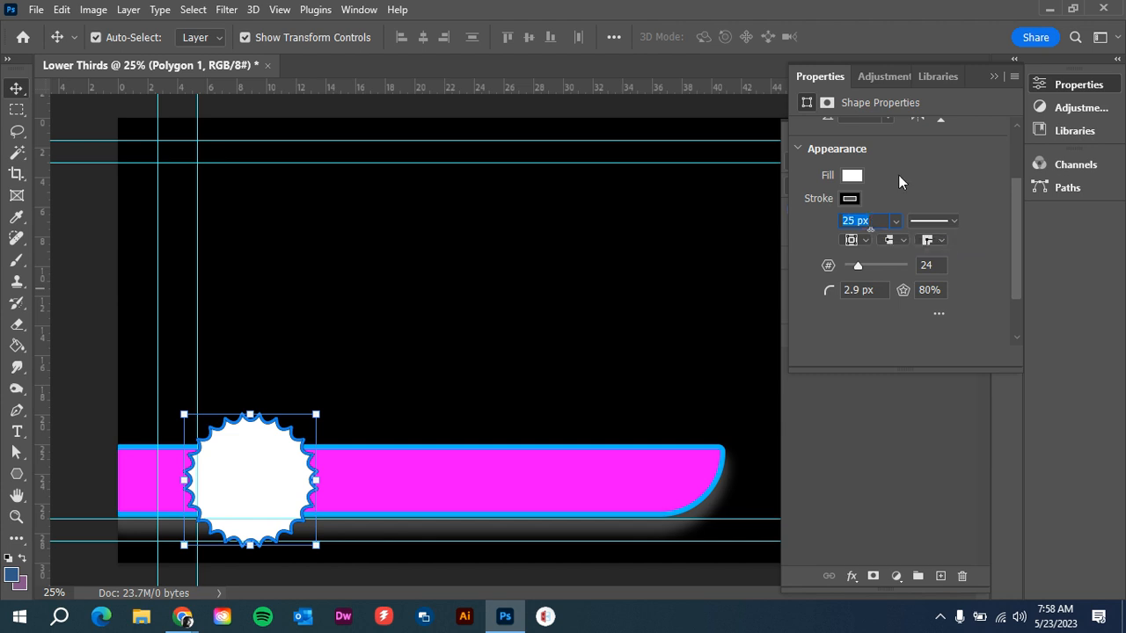
click(867, 243)
click(857, 284)
double_click(874, 219)
text(20)
key(Return)
key(Return)
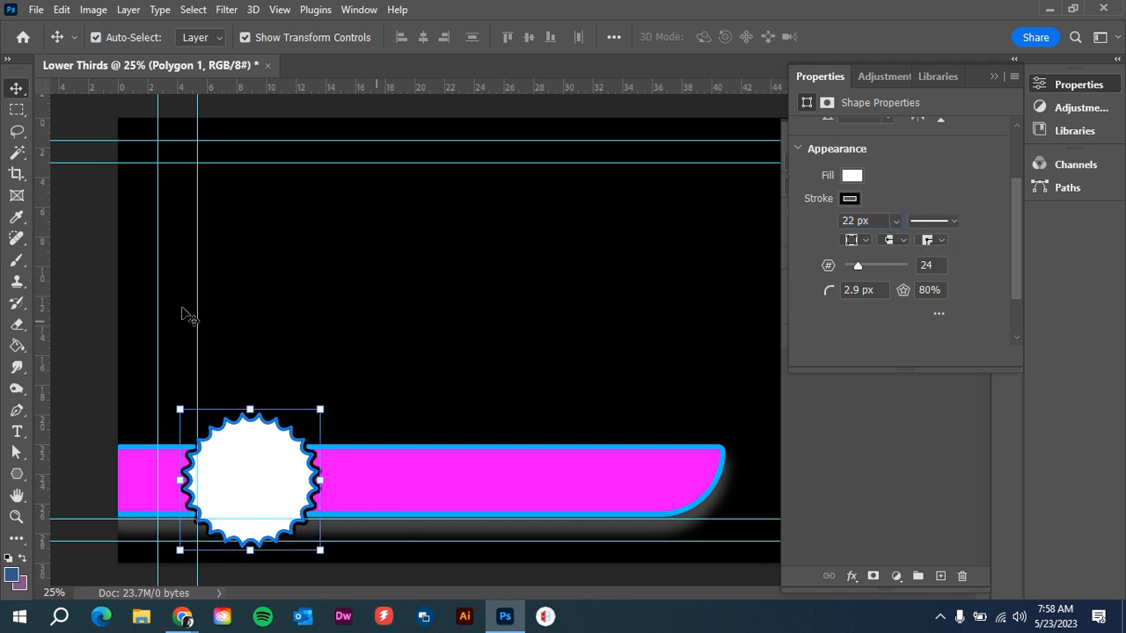
click(70, 225)
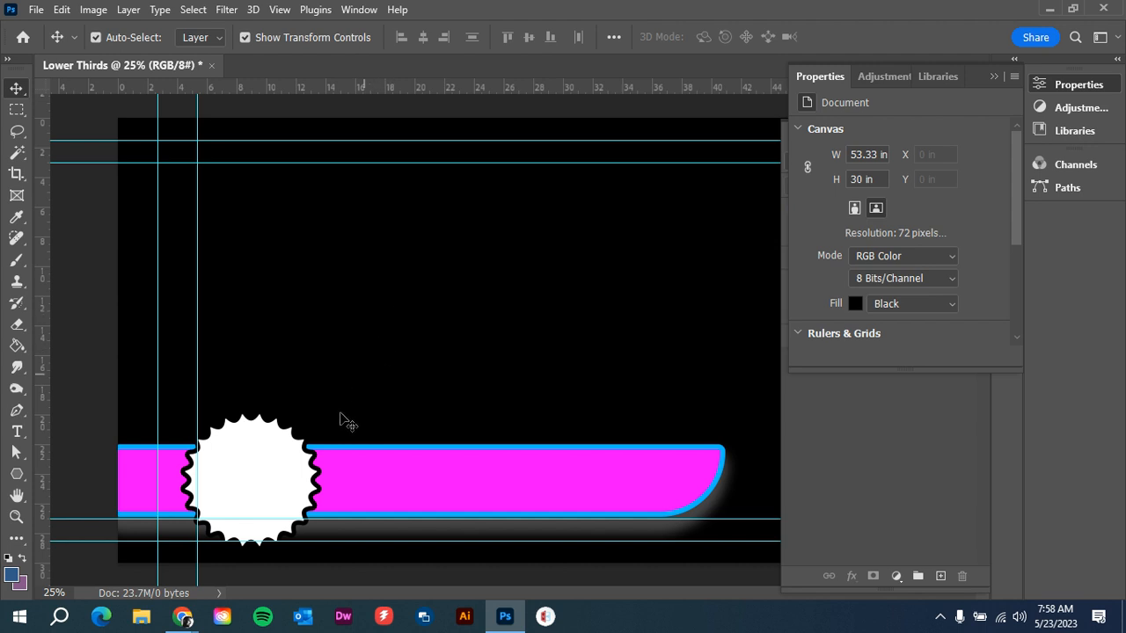
Switch to the browser and open Printshop Circle Logo White .png from the Brain Buffet Photoshop Project 7 assignment in Google Classroom.
mouse_move(186, 623)
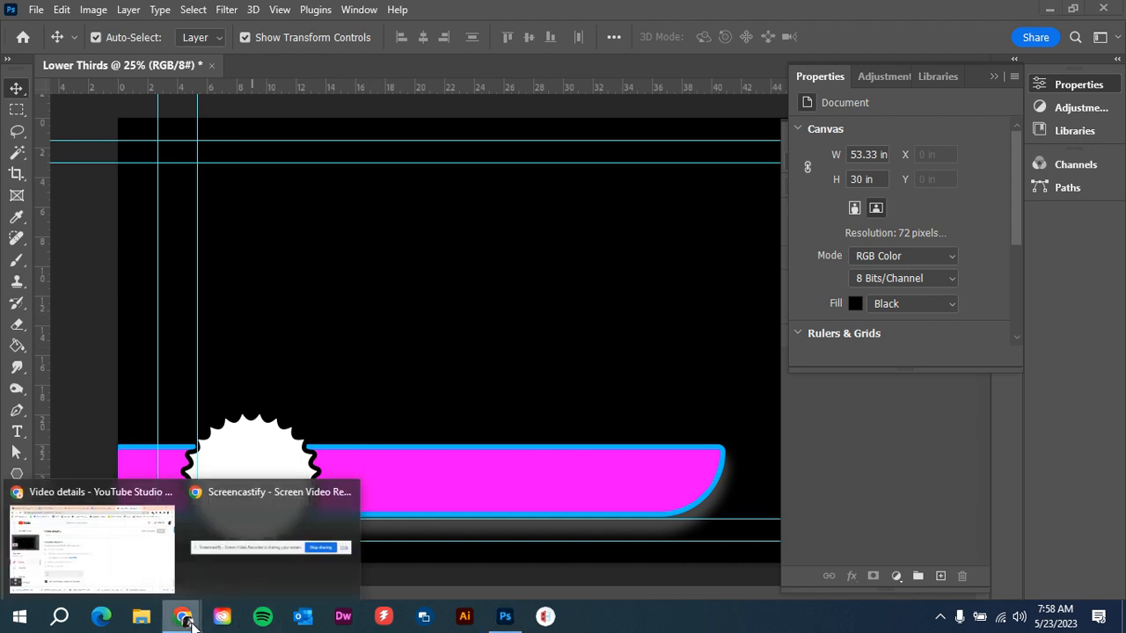
click(139, 572)
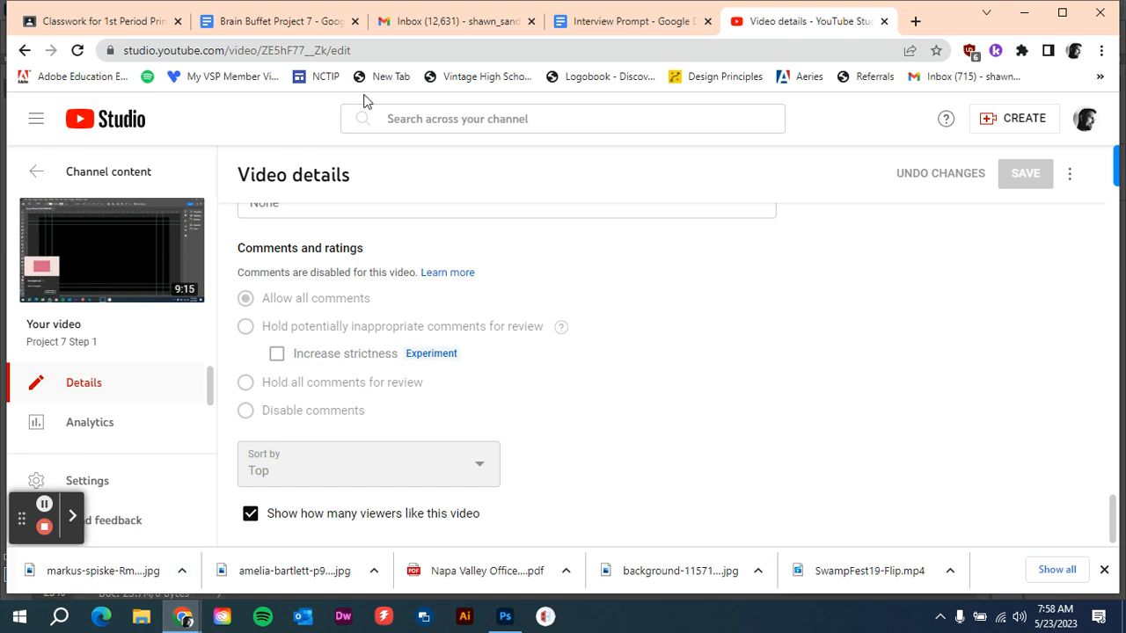
click(456, 21)
click(137, 29)
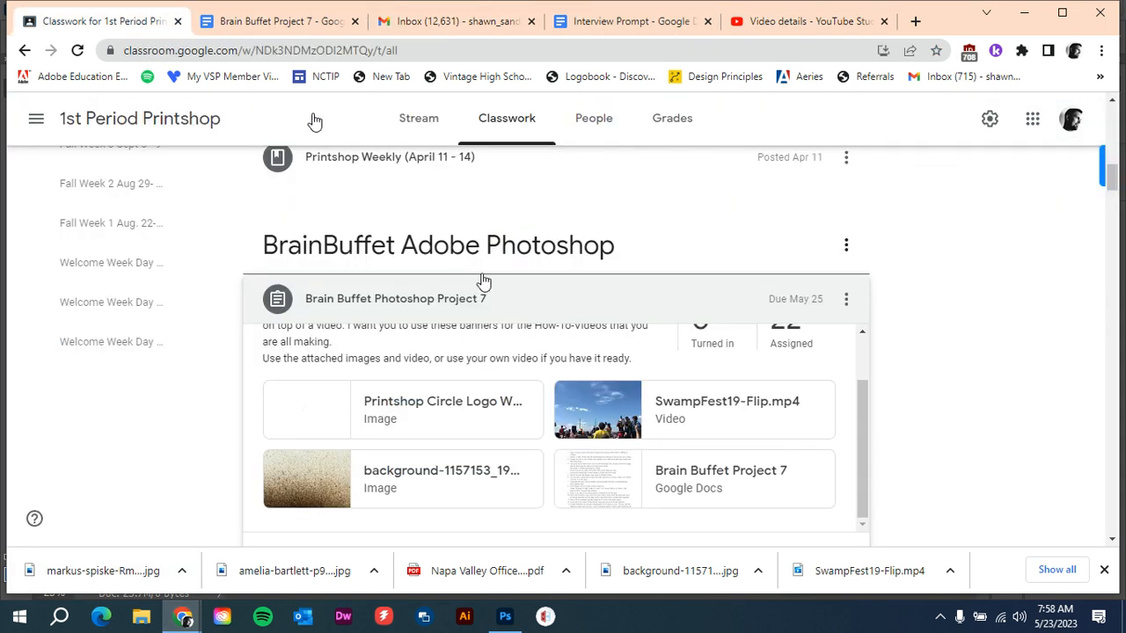
scroll(414, 402, down, 1)
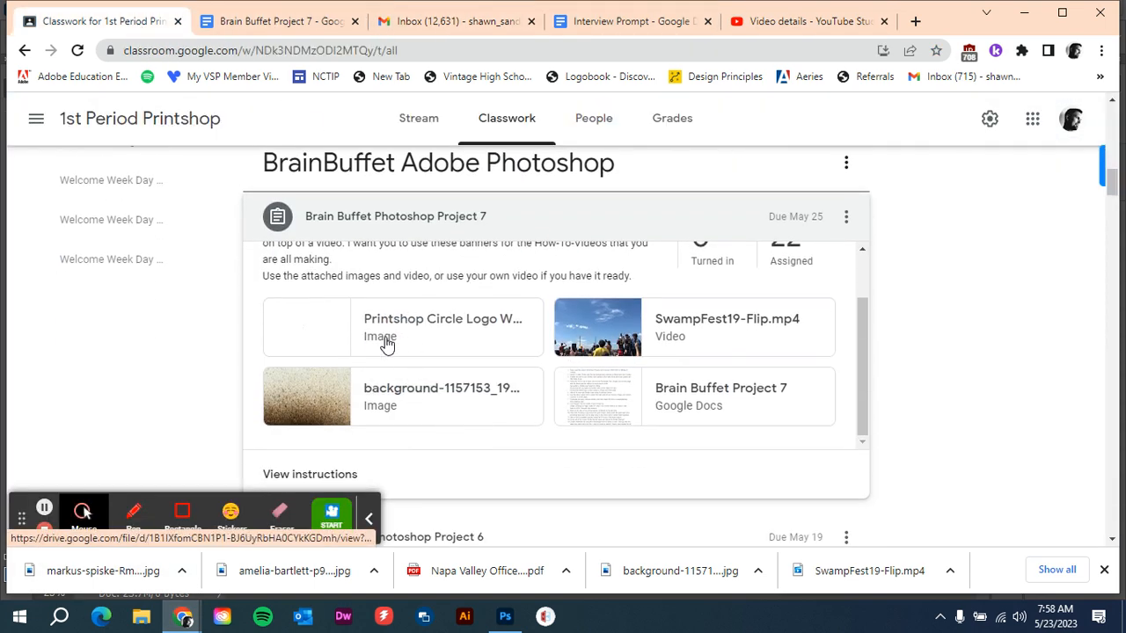
click(299, 341)
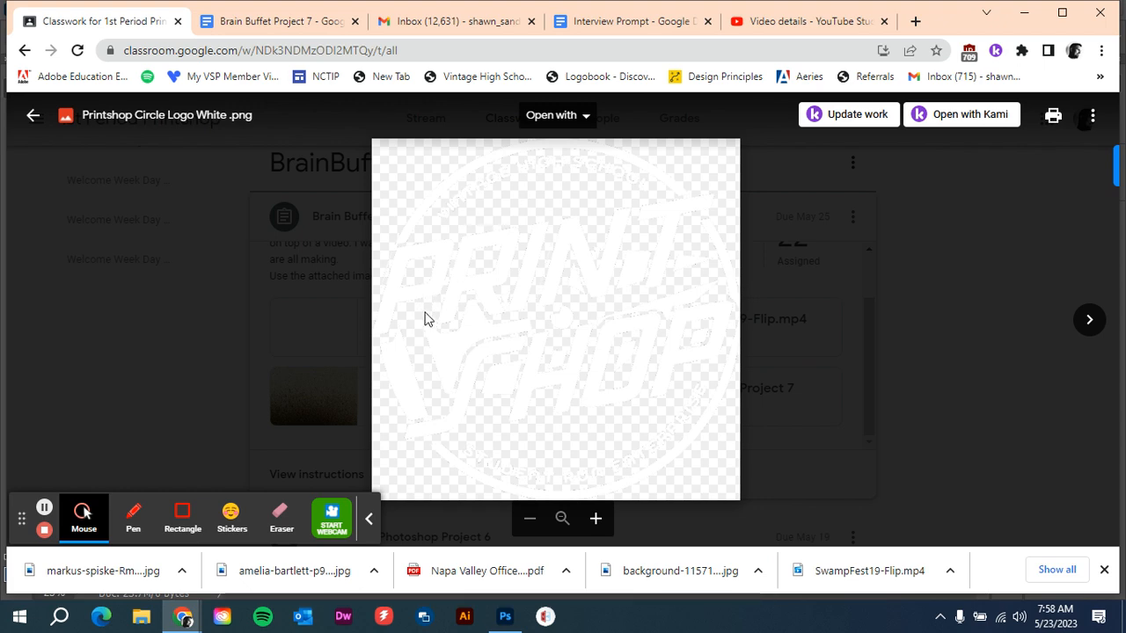
Open the logo image preview in a new window and download the file.
click(1091, 116)
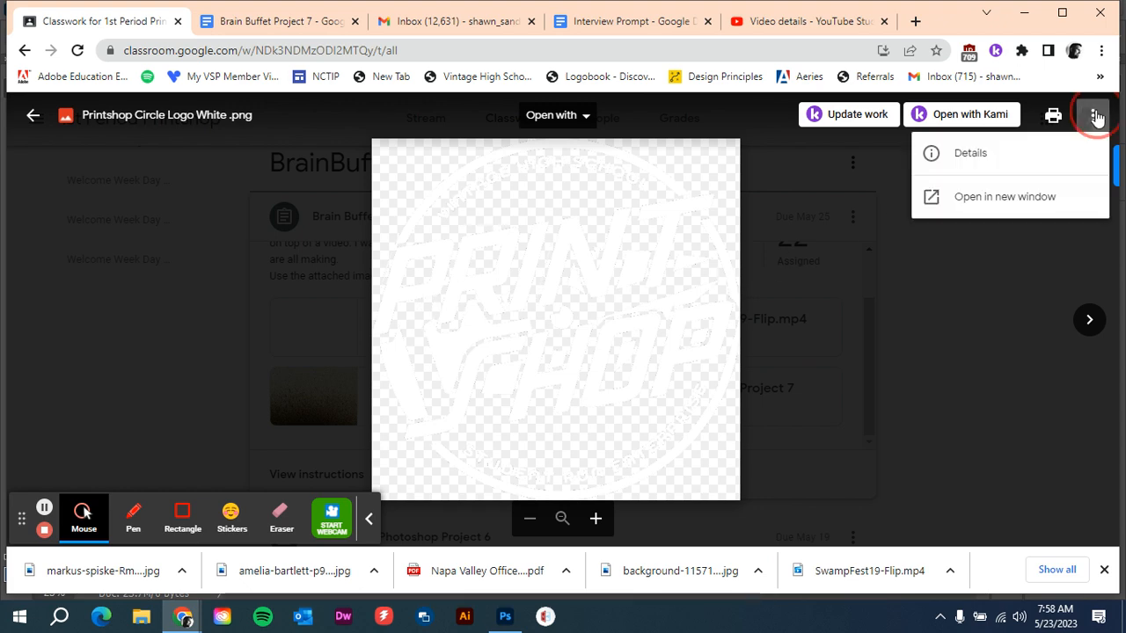
click(1024, 198)
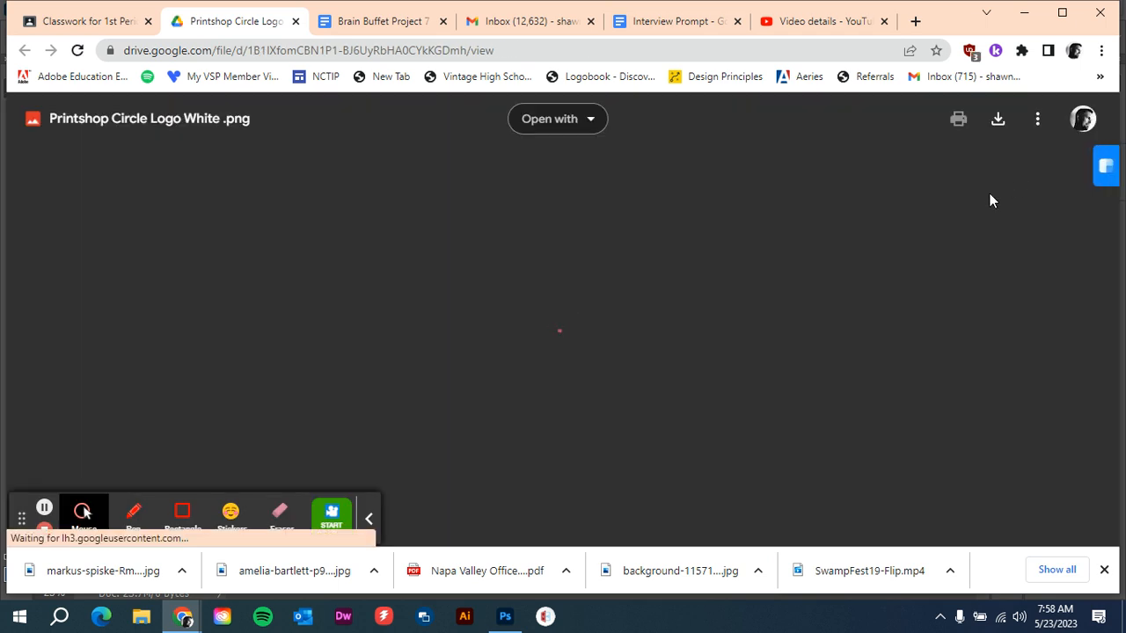
click(999, 121)
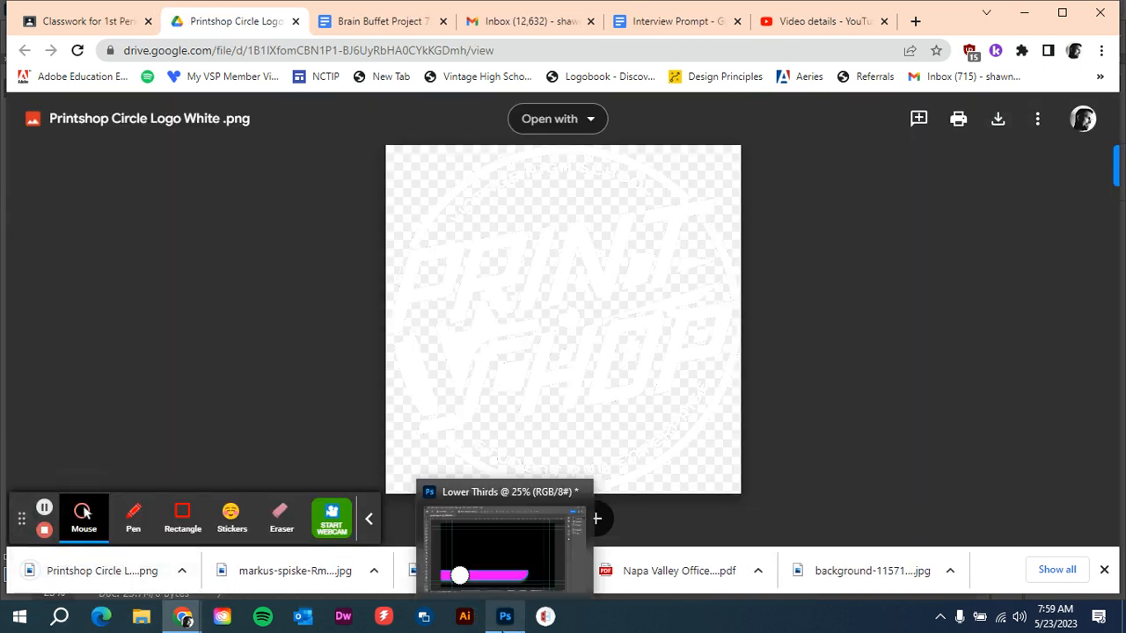
Switch back to Photoshop and place Printshop Circle Logo White (1).png from Downloads as an embedded object.
click(505, 617)
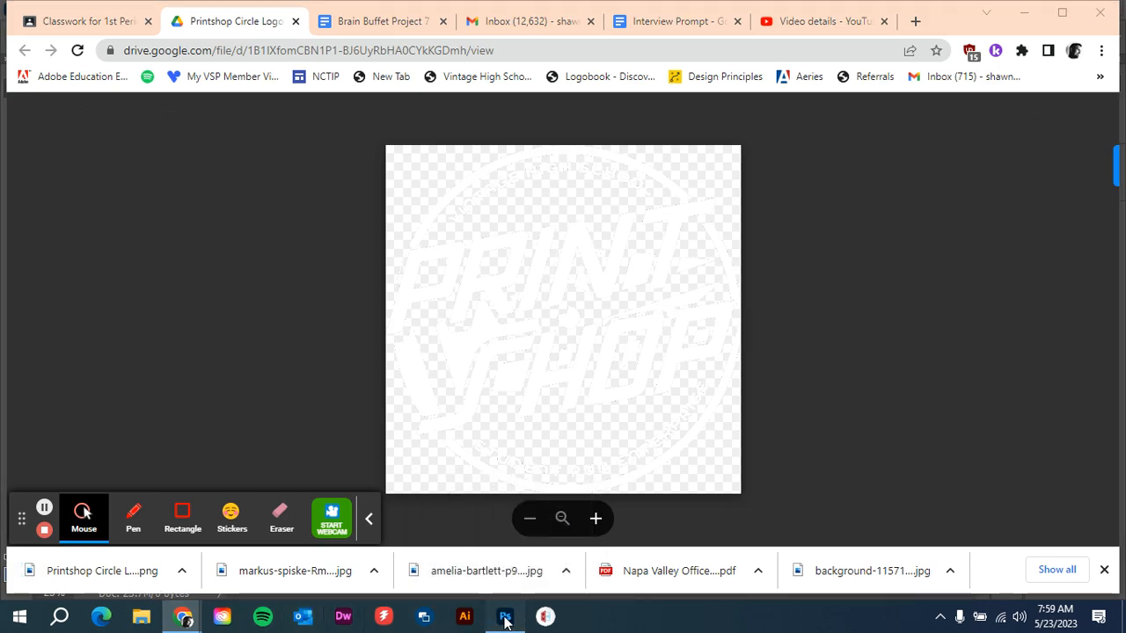
click(36, 10)
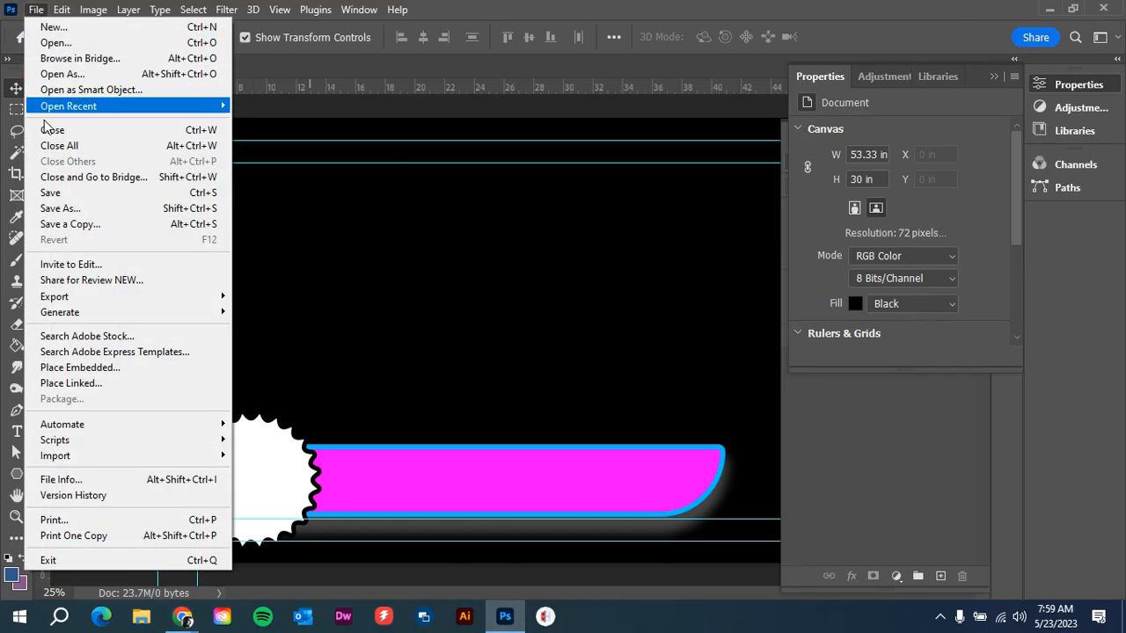
click(69, 369)
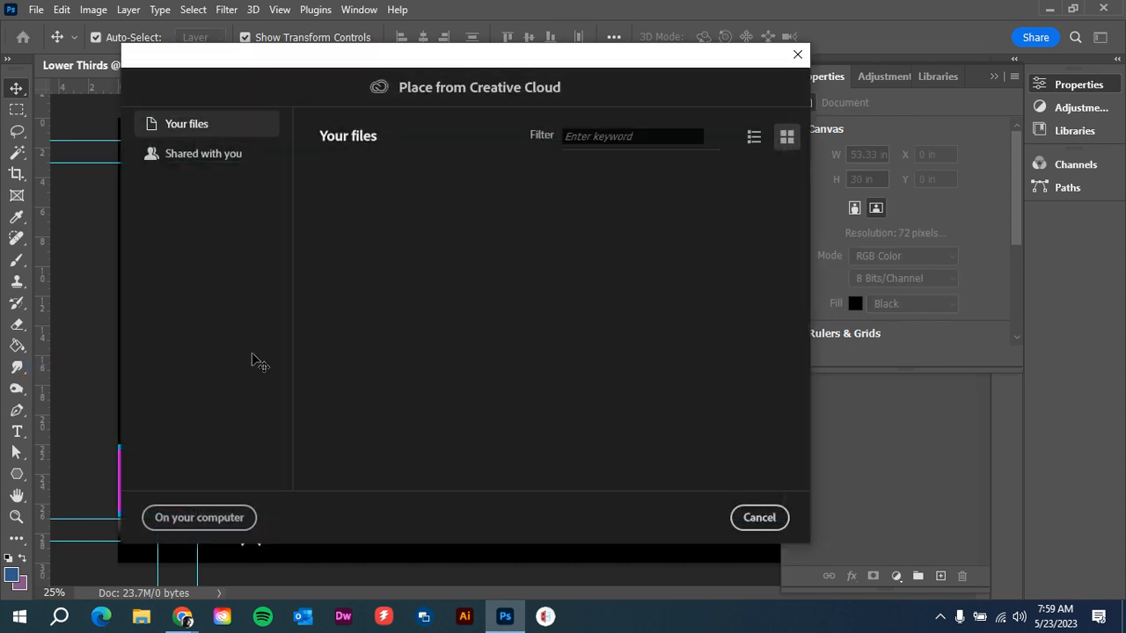
click(202, 520)
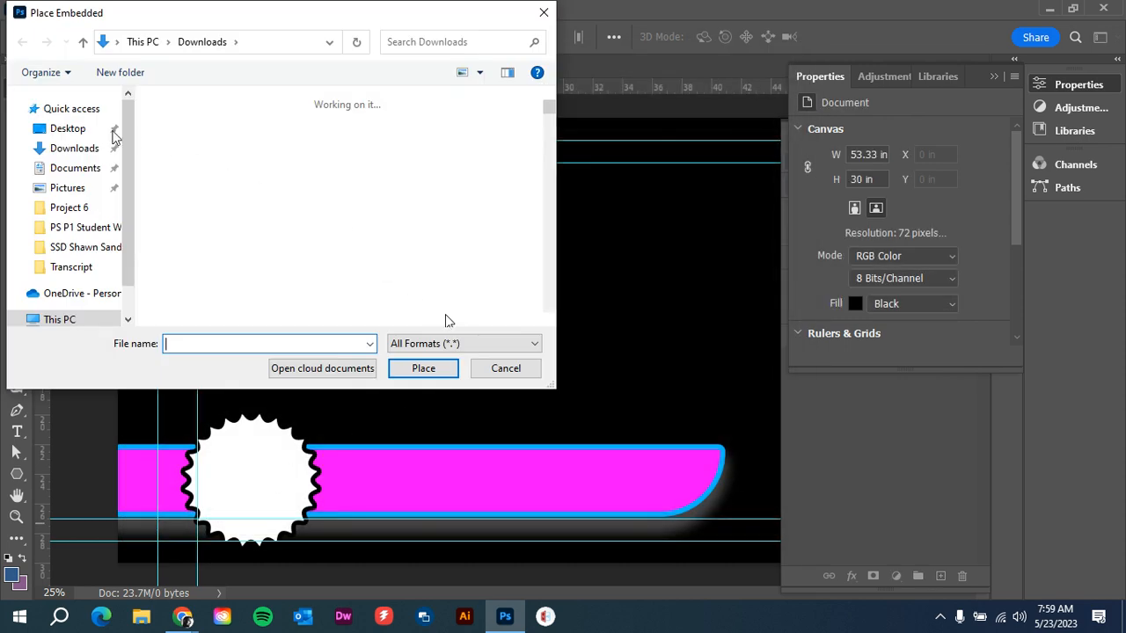
click(193, 172)
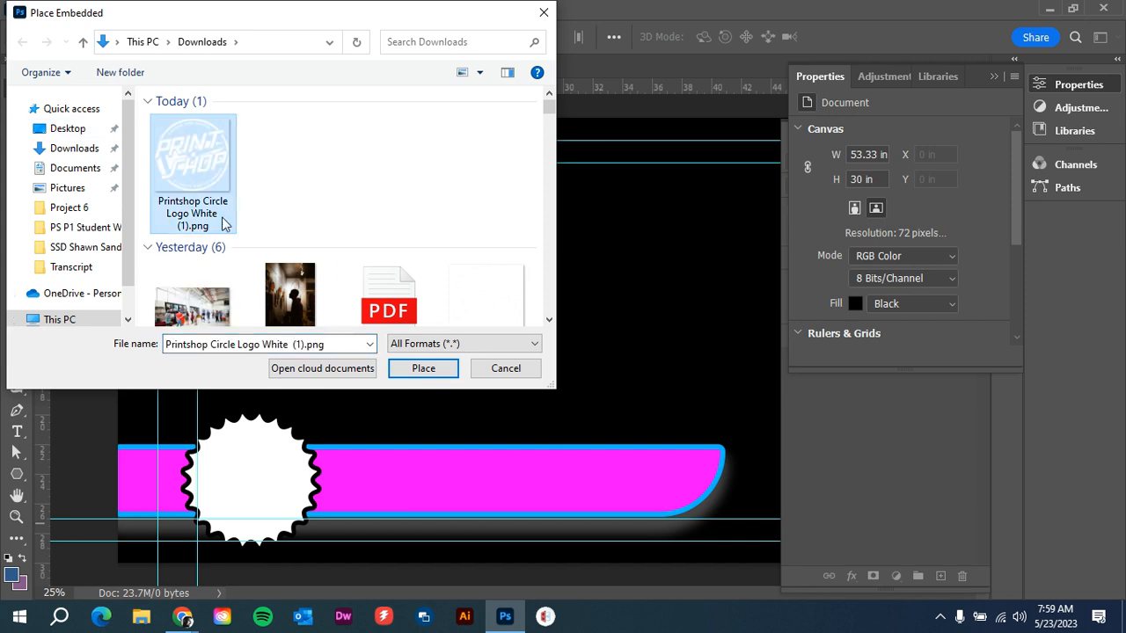
click(75, 150)
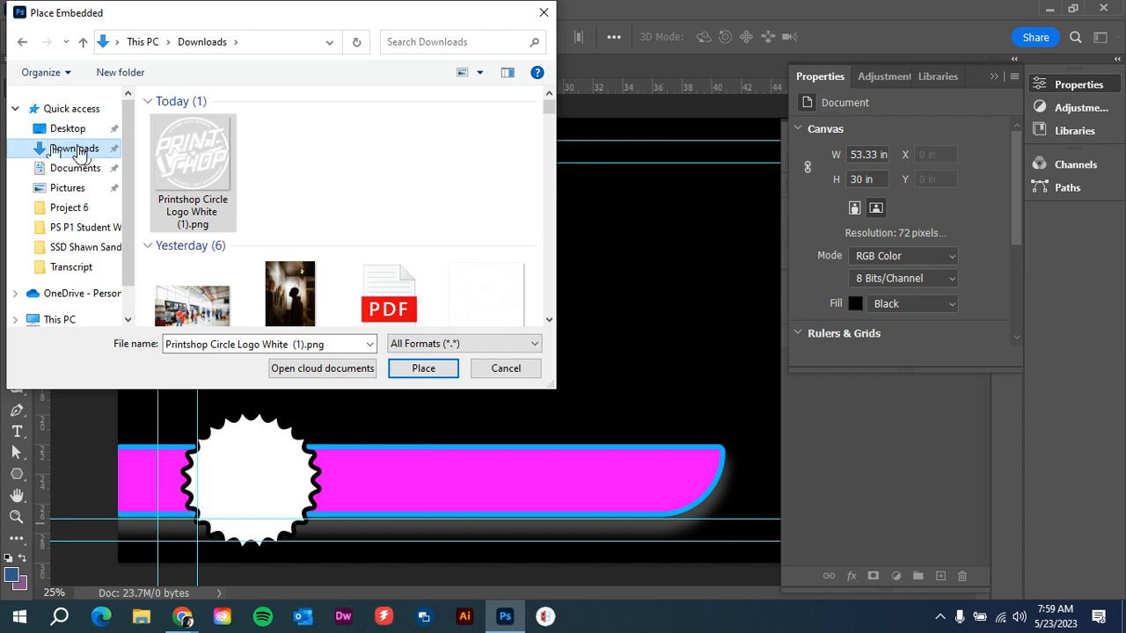
click(408, 367)
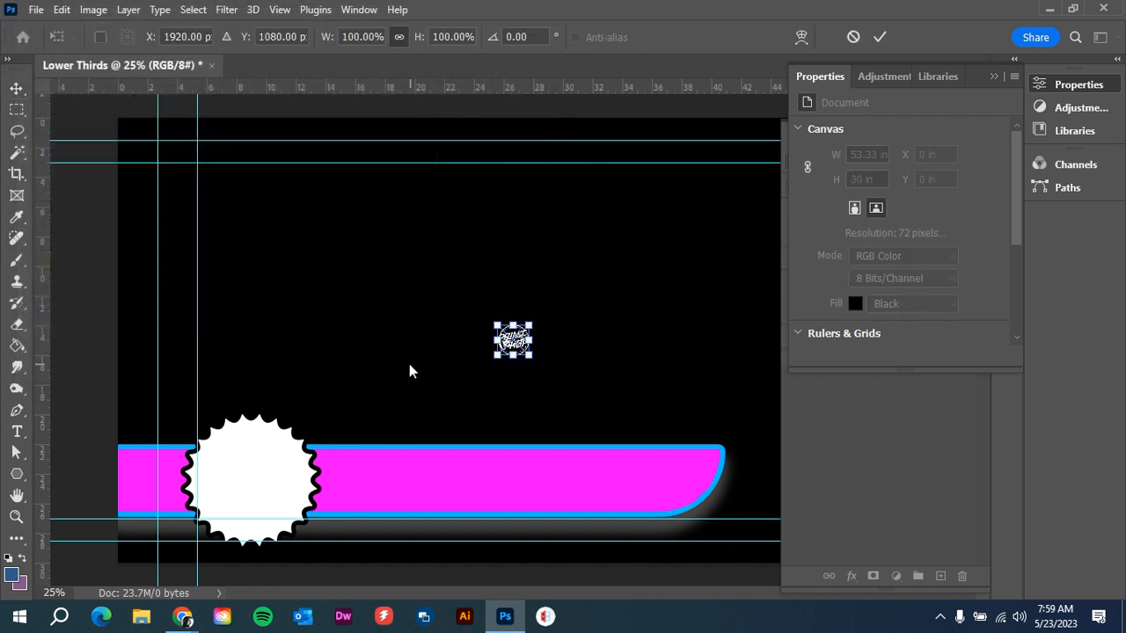
Scale the placed logo to about 294% and centre it on the starburst, at about X 5.83 in and Y 21.62 in.
drag(536, 322, 590, 262)
drag(569, 307, 273, 481)
key(Return)
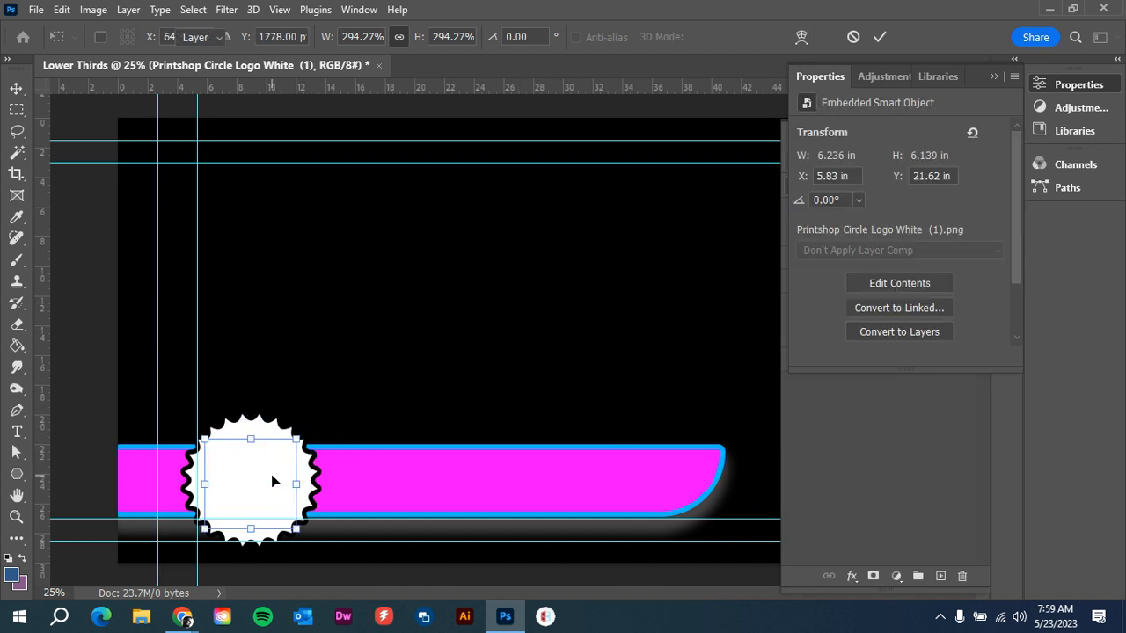
Show the layers and invert the logo layer's colours, comparing the result by undoing and redoing the inversion.
click(992, 76)
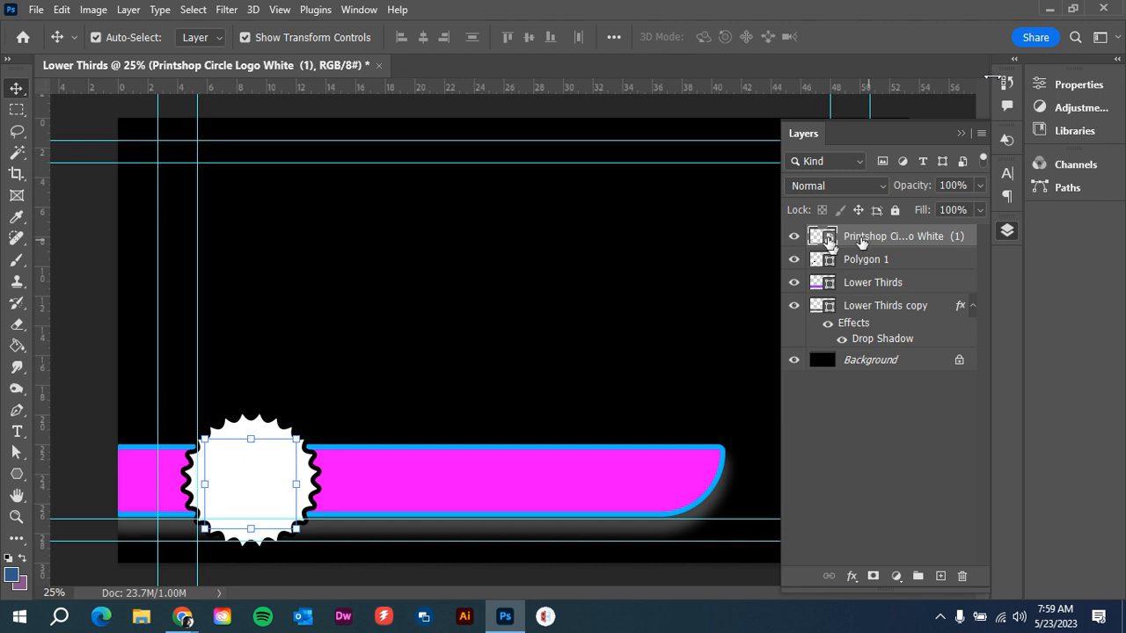
key(ctrl+i)
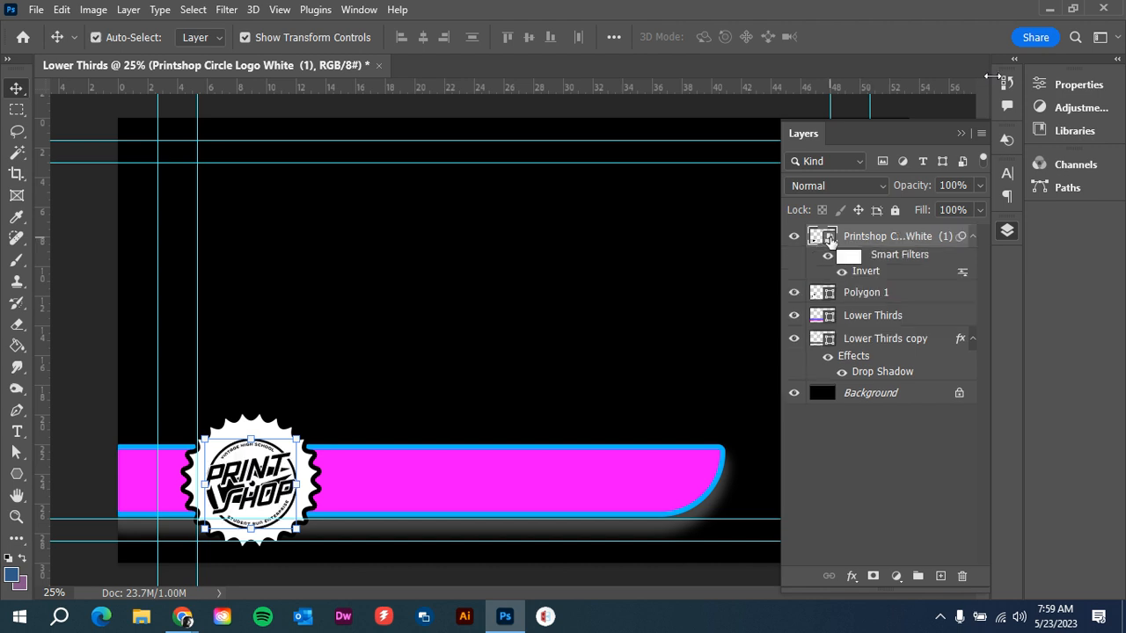
key(ctrl+z)
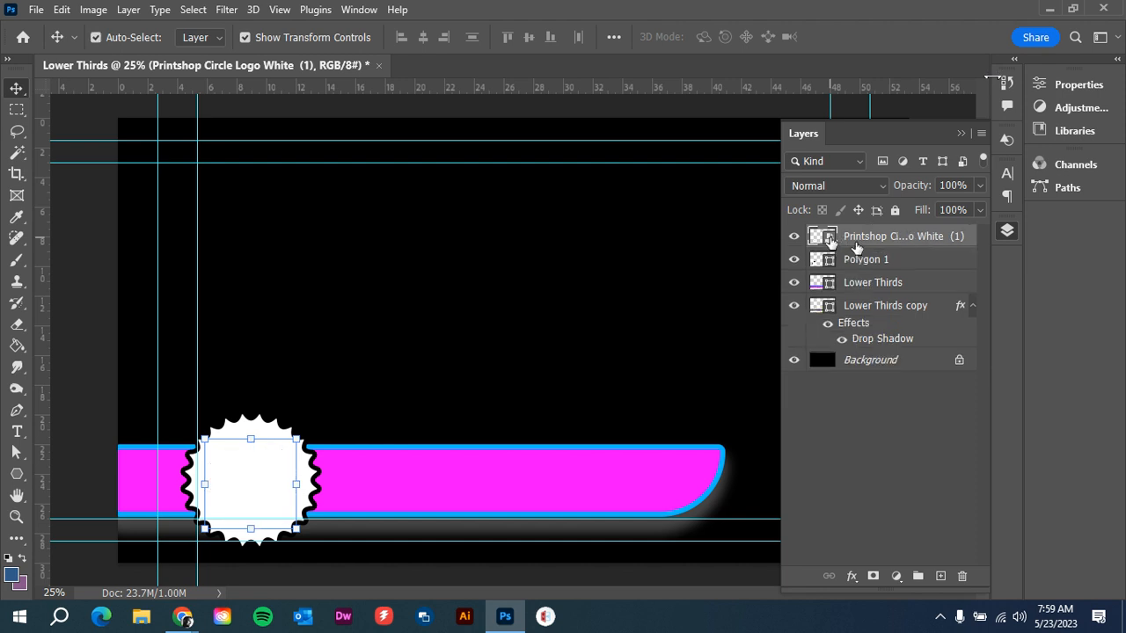
key(ctrl+shift+z)
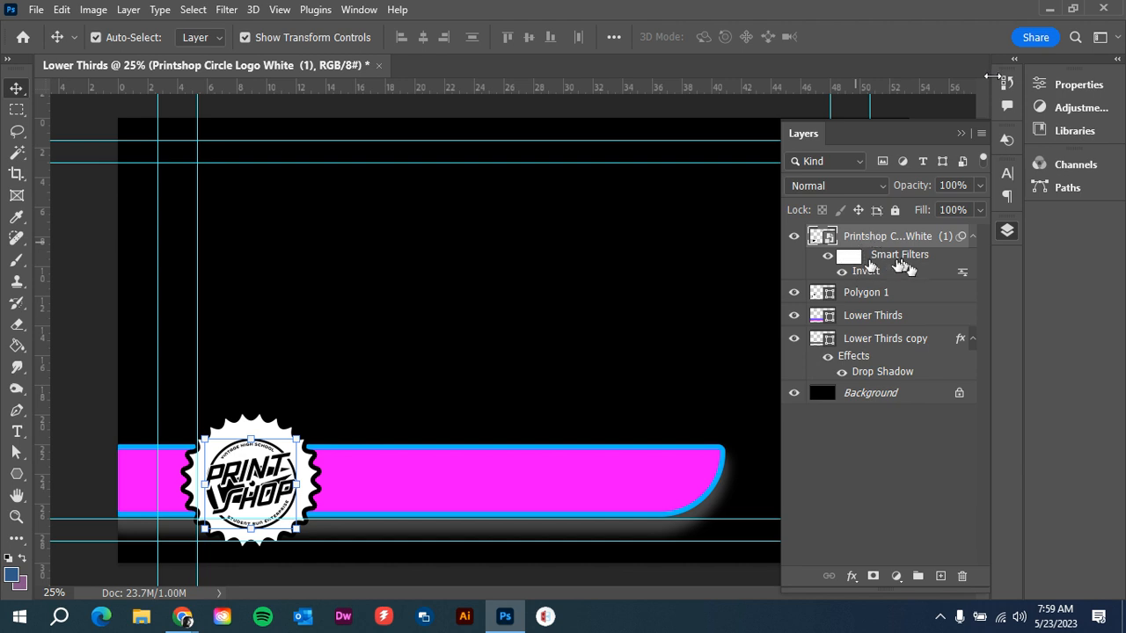
Toggle the logo layer's smart filters to compare the inversion, leaving them hidden.
click(829, 258)
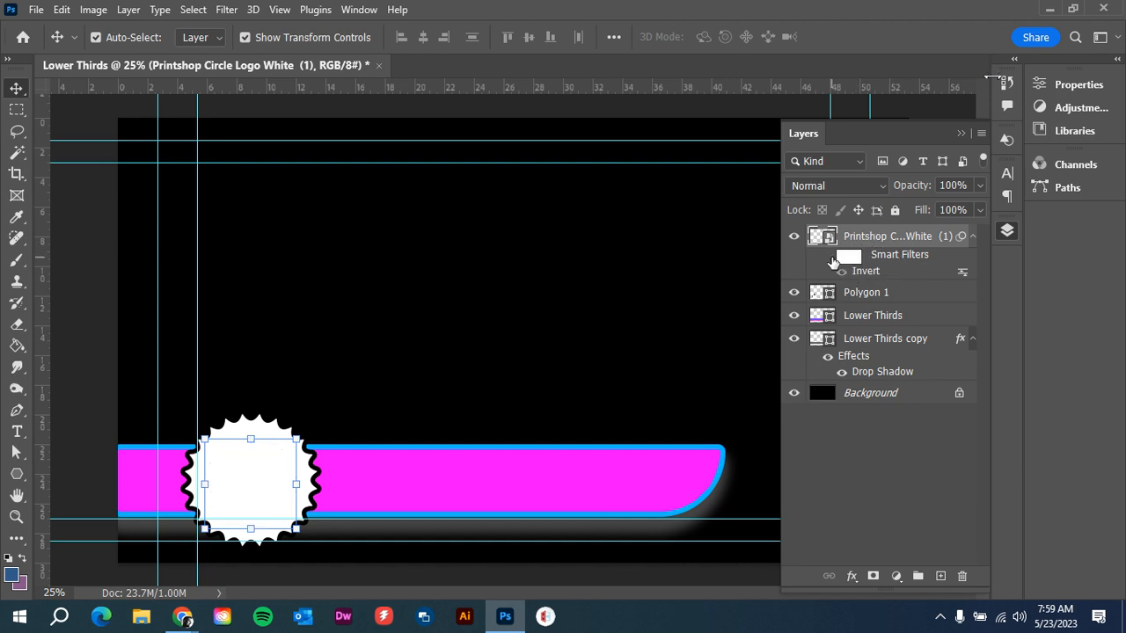
click(841, 258)
click(829, 258)
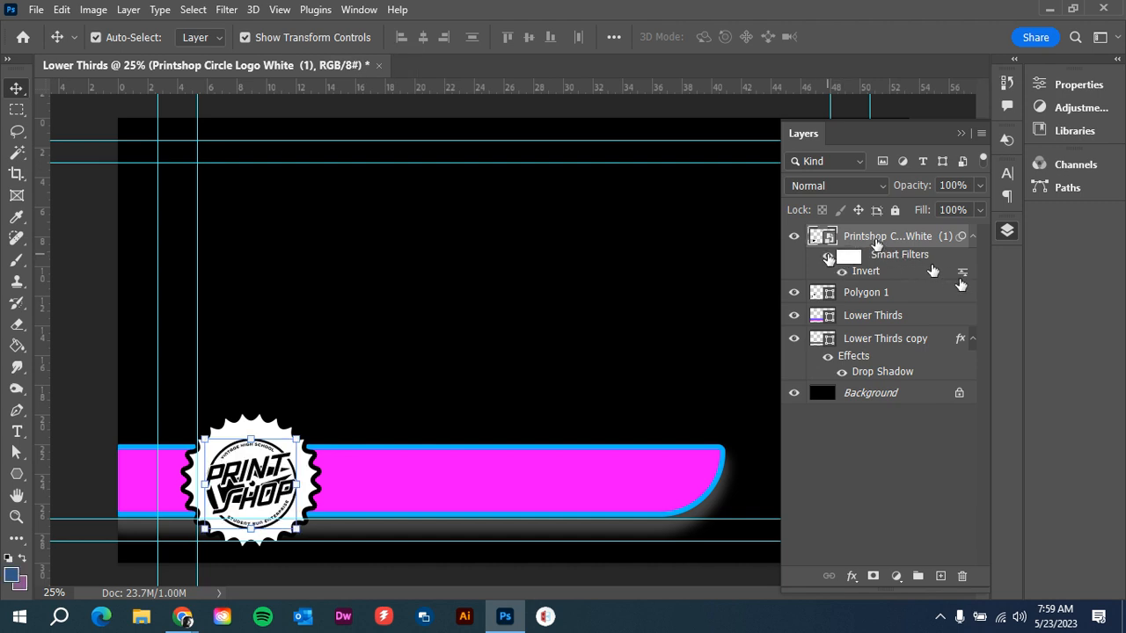
click(828, 258)
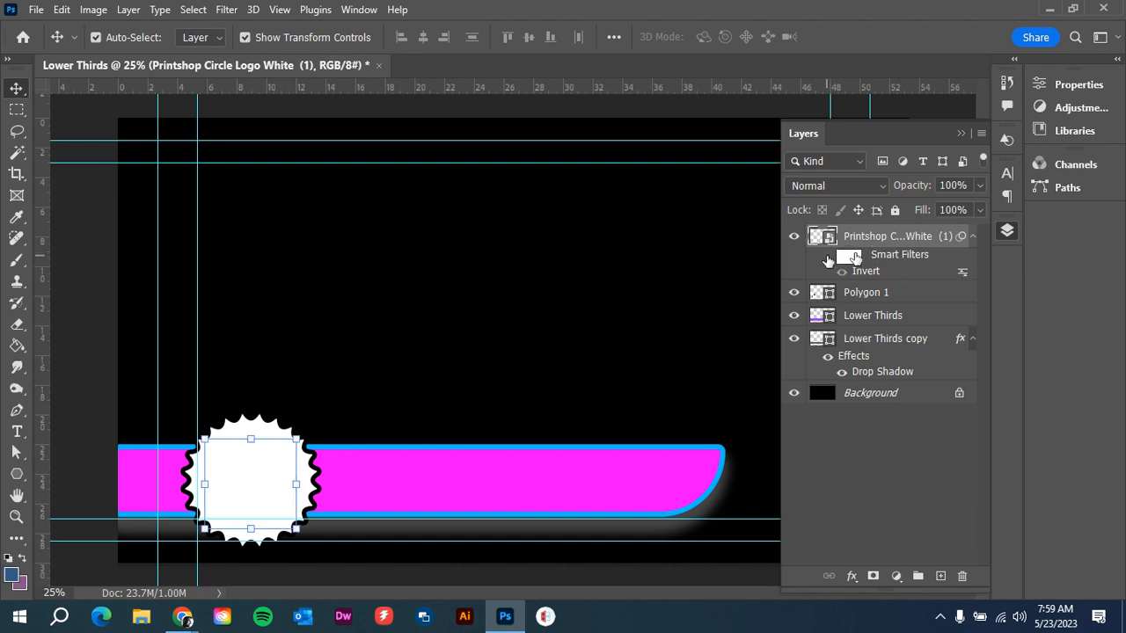
Add a Stroke layer style to the logo with a solid colour fill in black (000000).
click(851, 576)
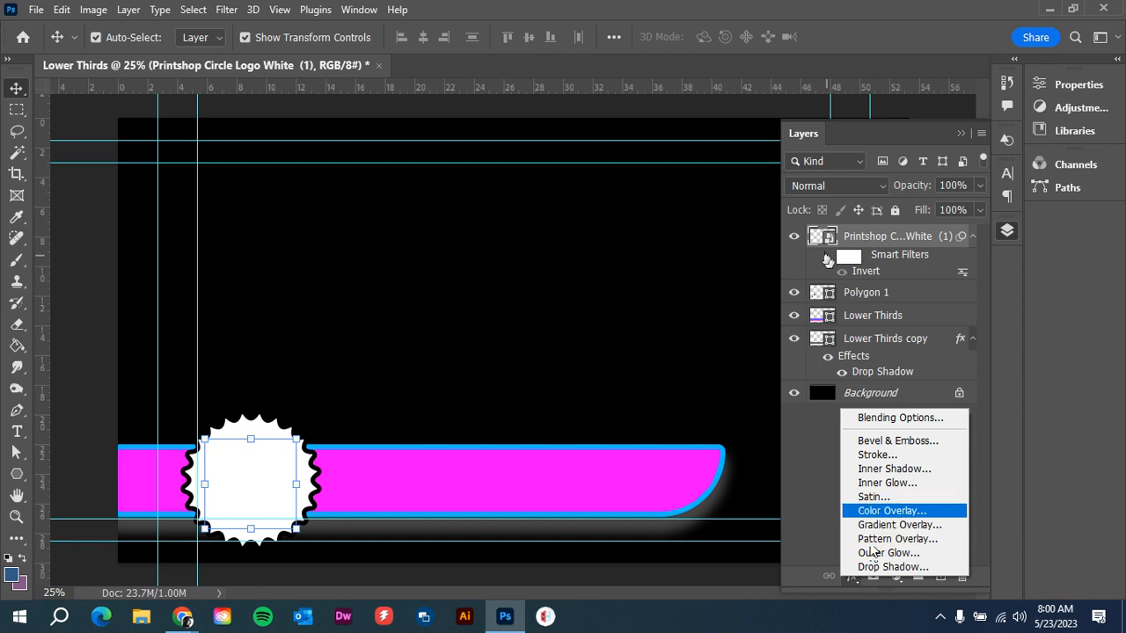
click(857, 456)
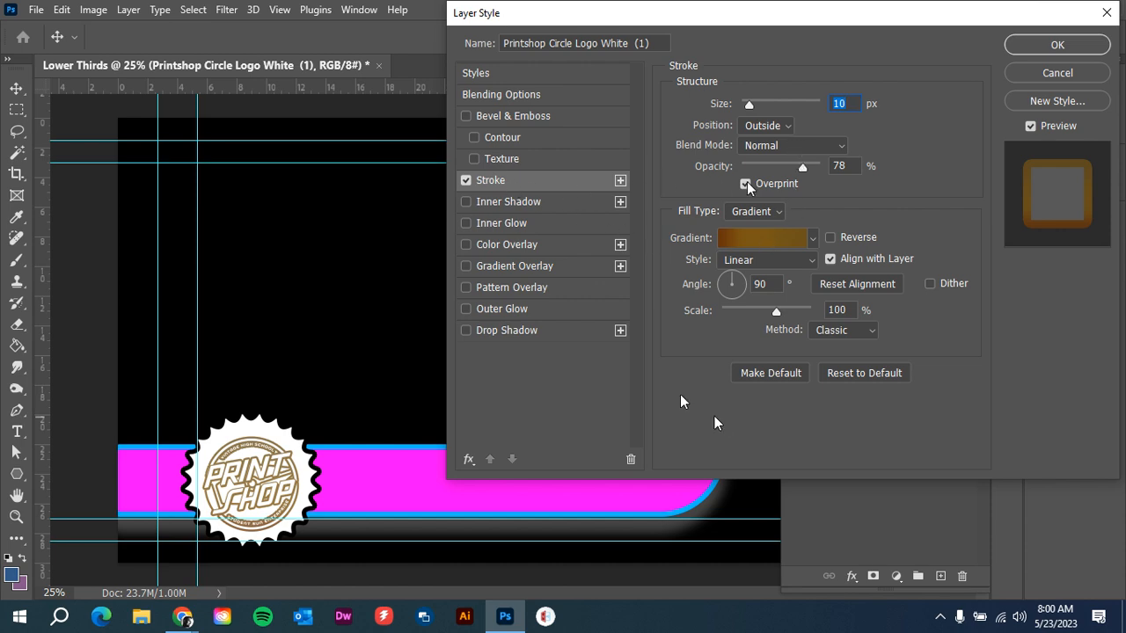
click(762, 238)
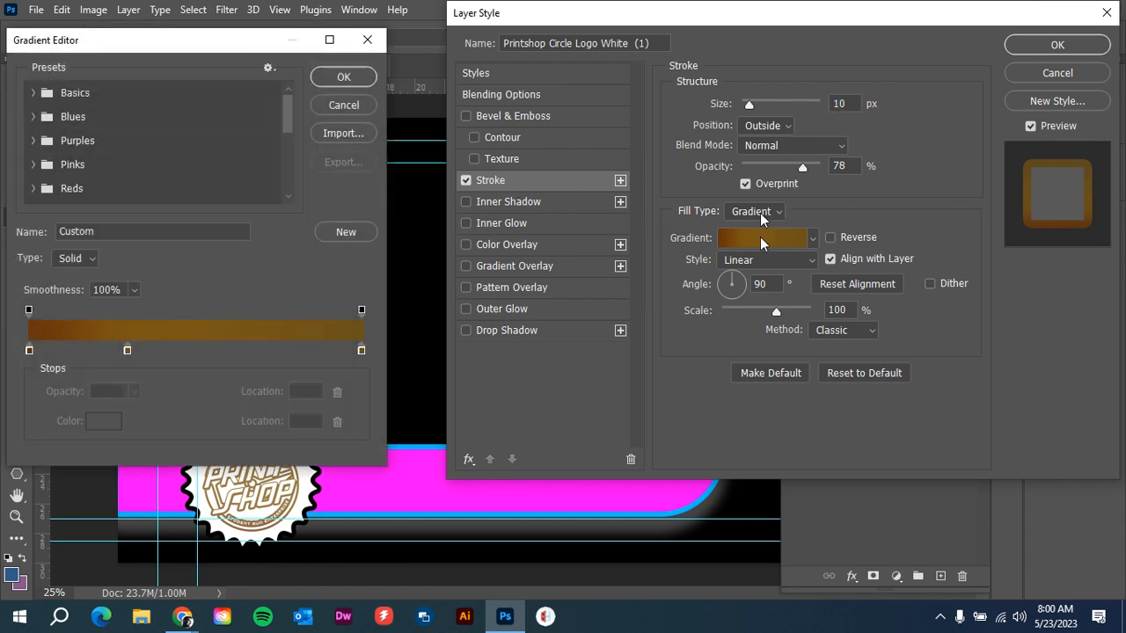
click(317, 108)
click(756, 211)
click(743, 224)
click(726, 238)
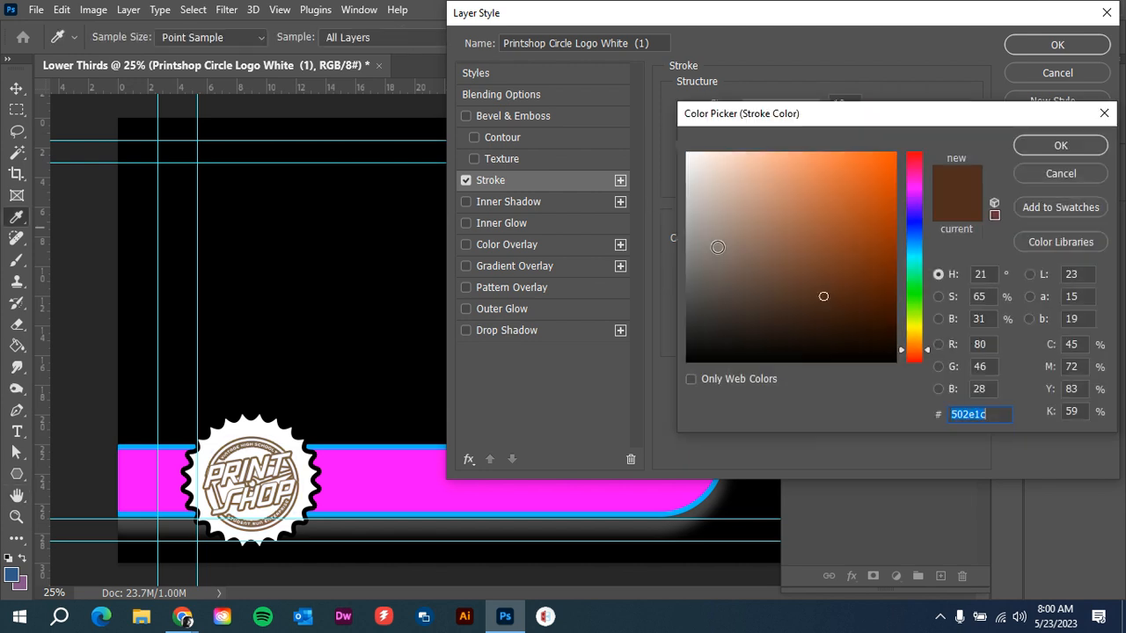
drag(741, 314, 680, 369)
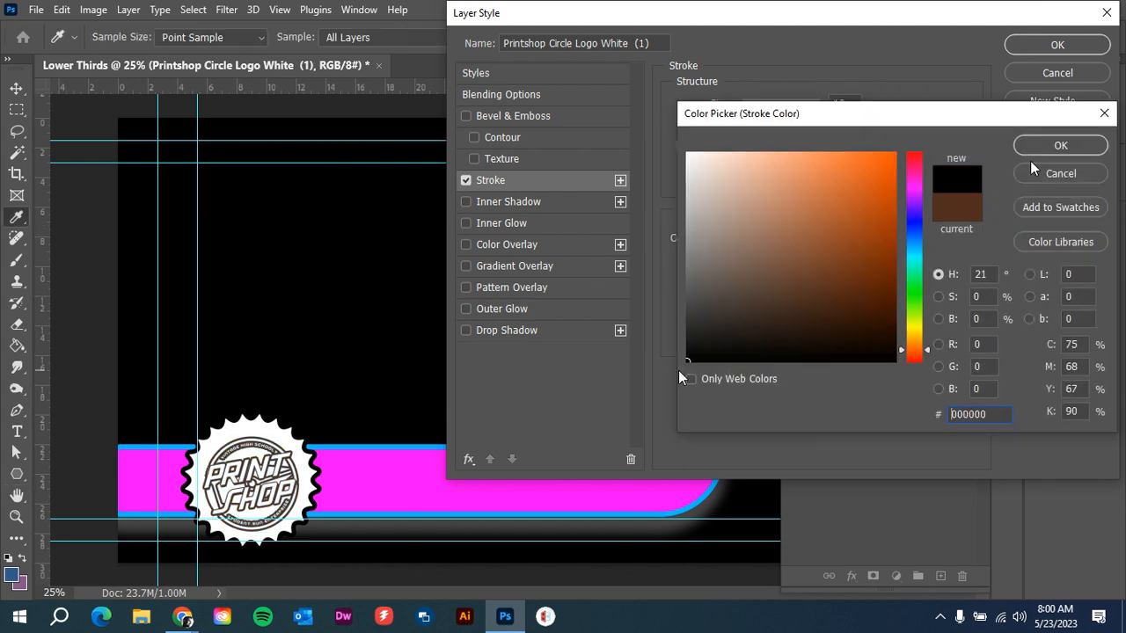
click(1048, 147)
Set the logo's stroke size to 21 px, keeping its black colour, apply the layer style and deselect the layer.
drag(750, 107, 748, 140)
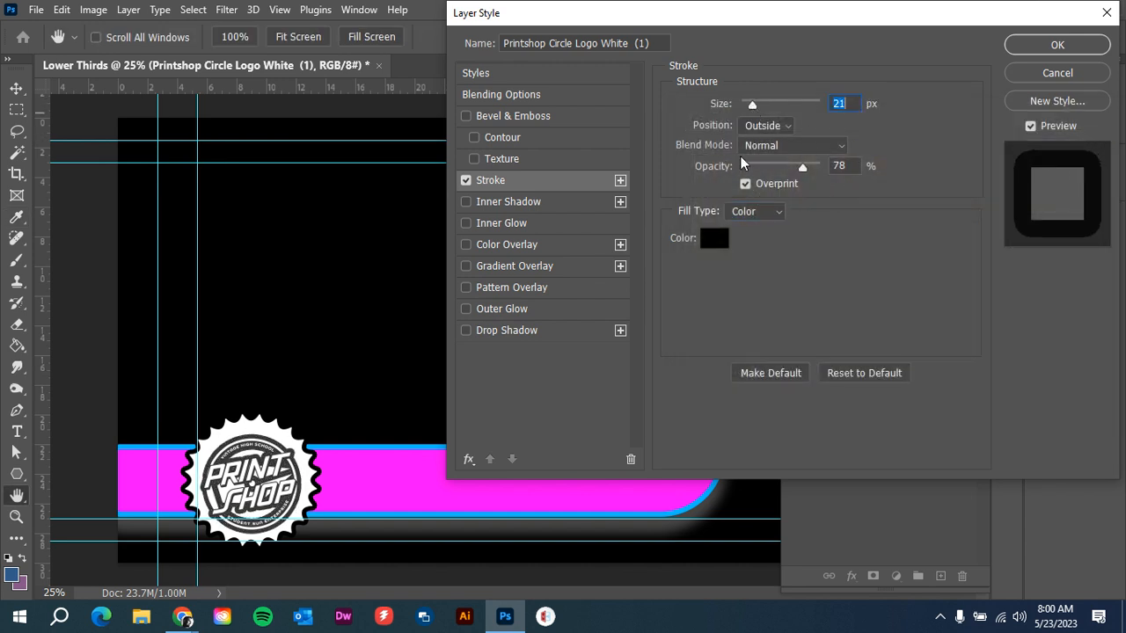
click(713, 239)
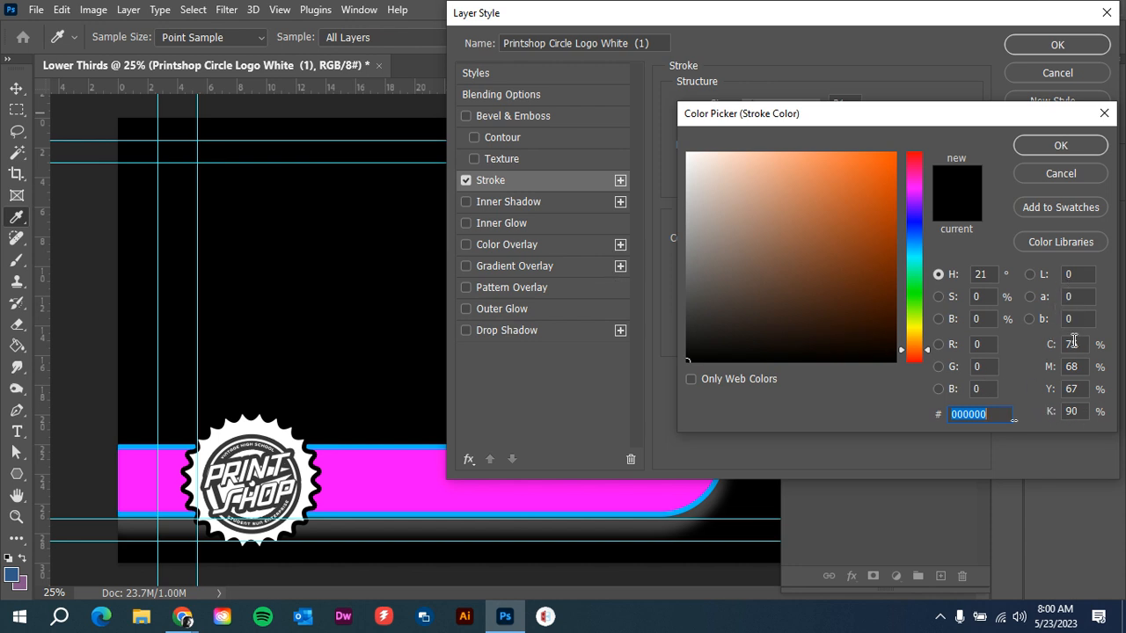
click(1022, 145)
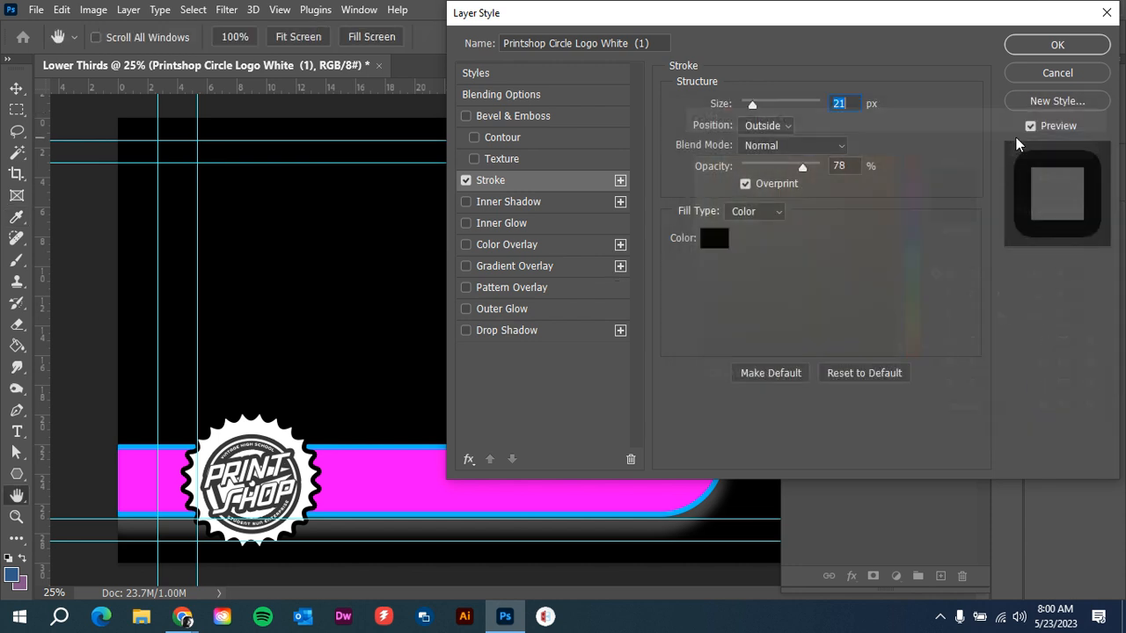
click(1055, 45)
click(497, 318)
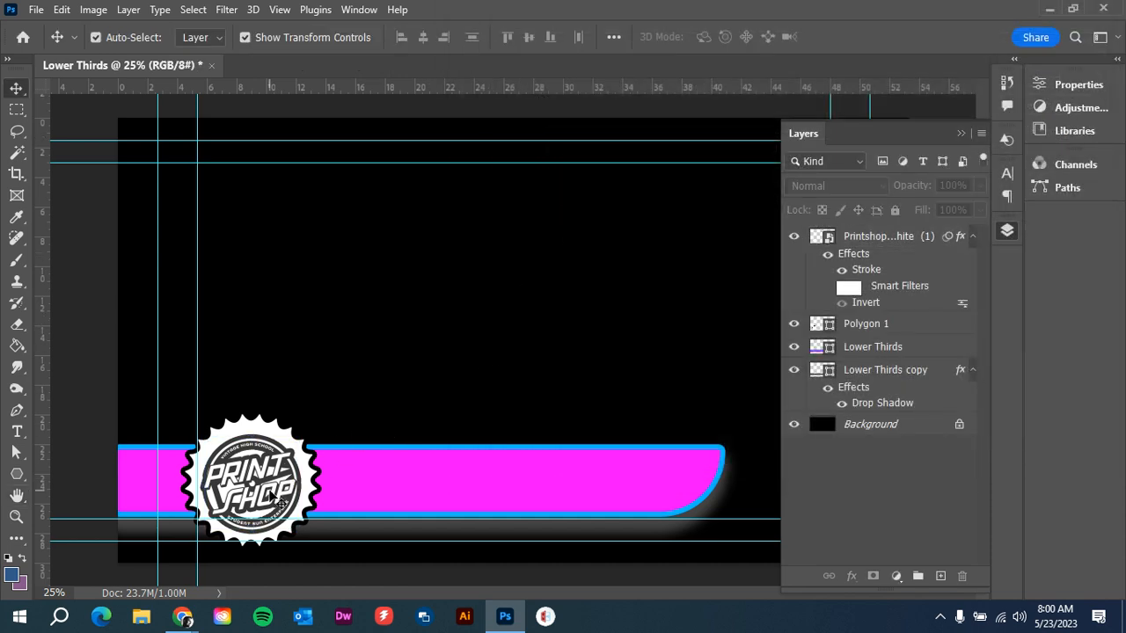
Toggle the visibility of the logo's stroke effect and of the logo layer to compare the badge, leaving both shown.
click(280, 499)
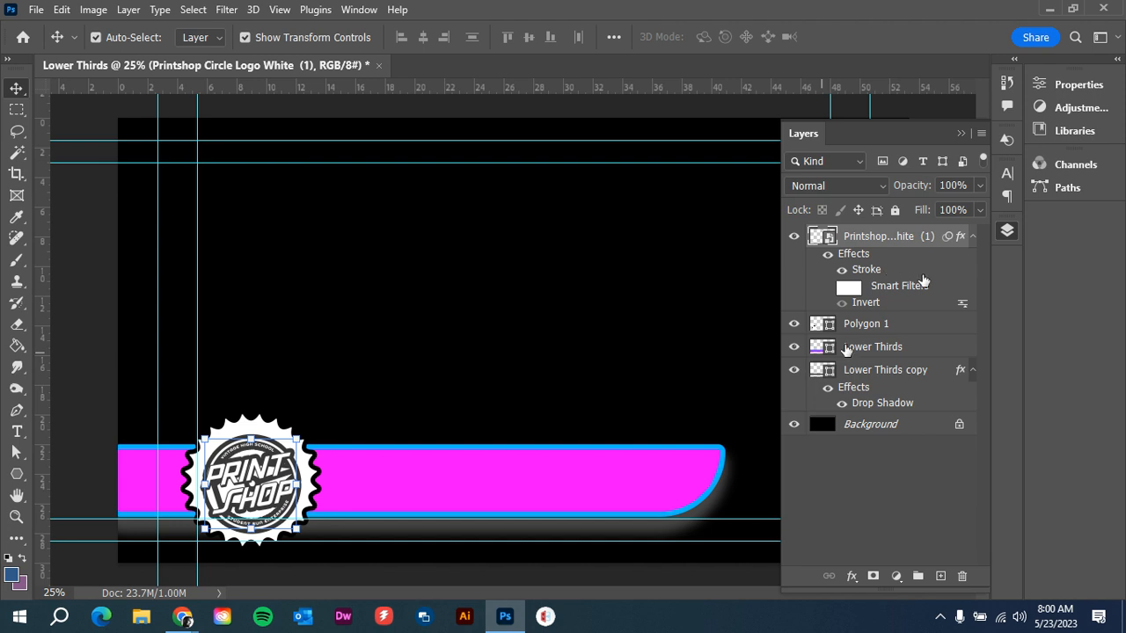
click(619, 312)
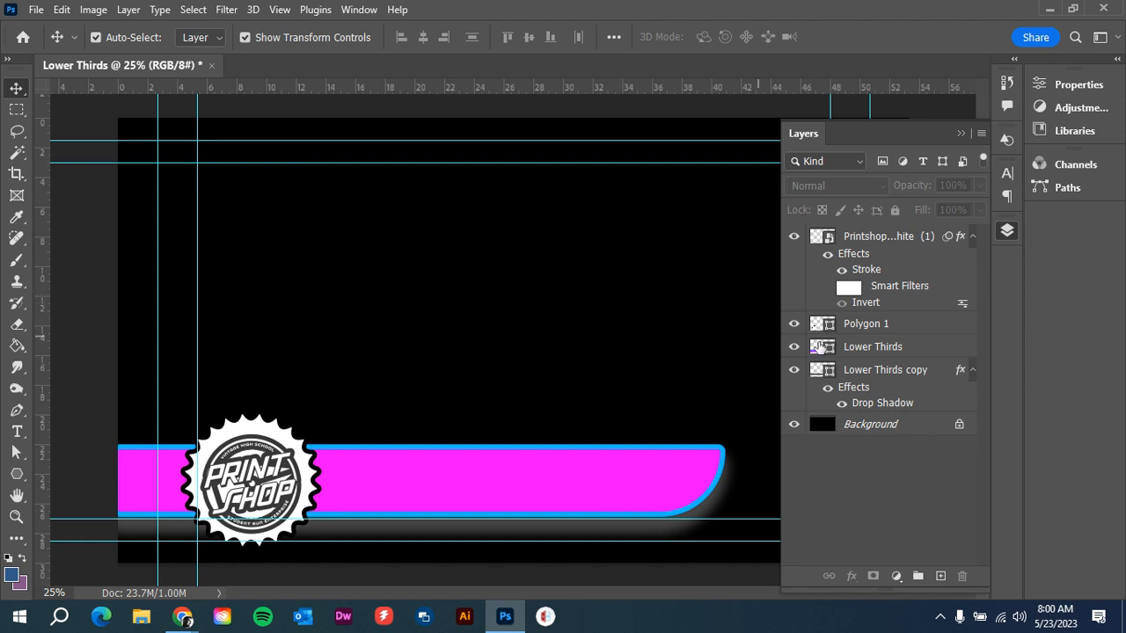
click(899, 248)
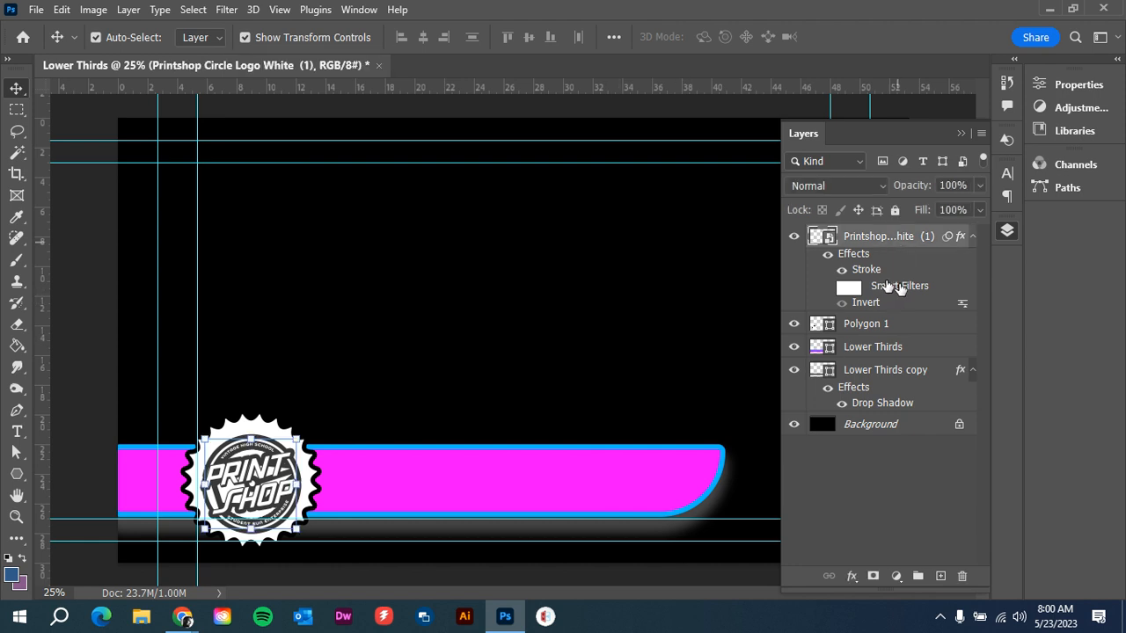
click(843, 273)
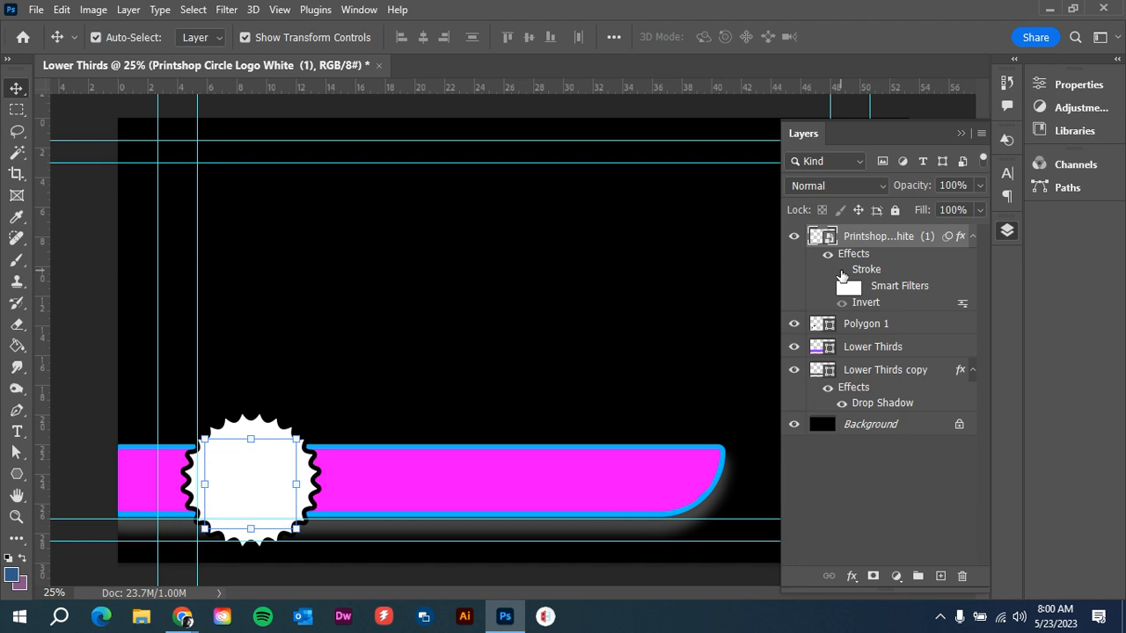
click(842, 289)
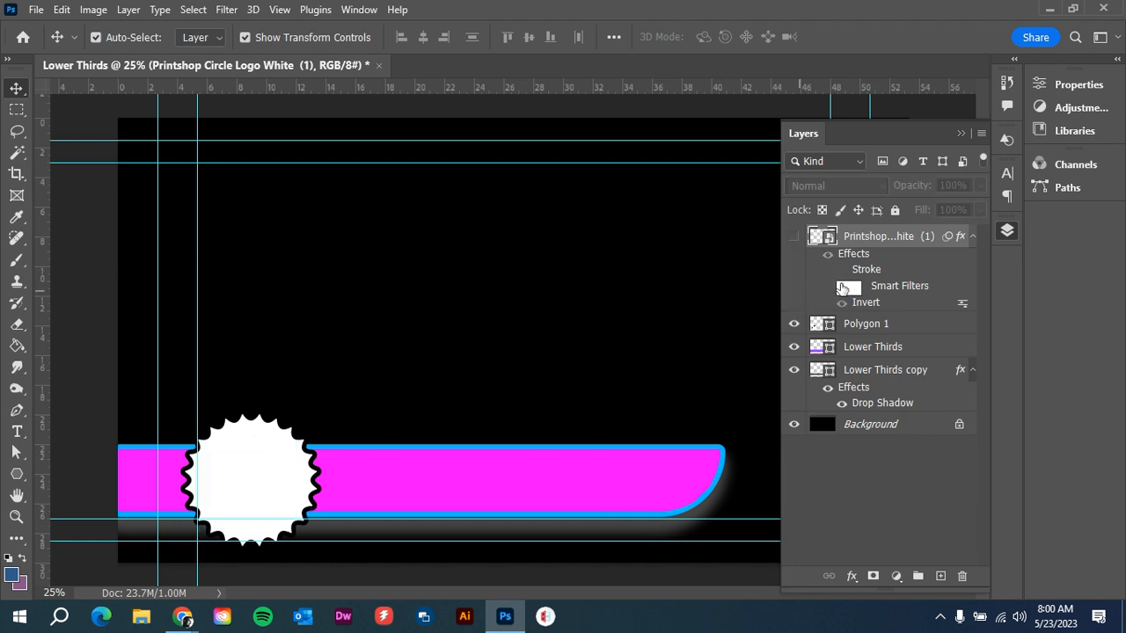
click(827, 286)
click(813, 237)
click(793, 236)
click(827, 287)
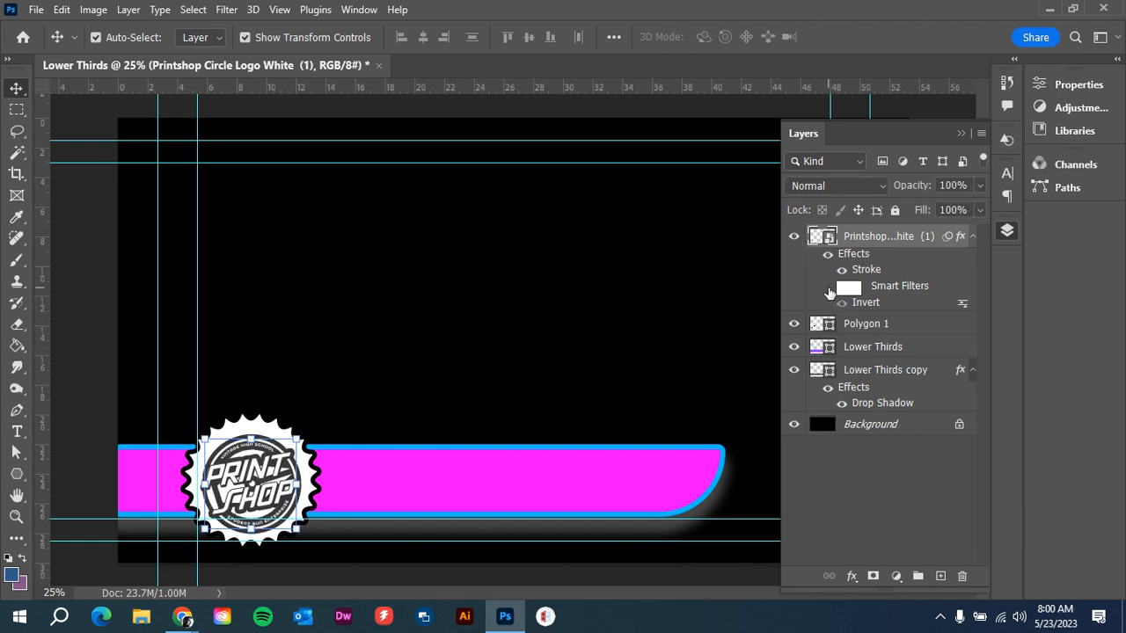
Turn on the logo layer's smart filters, hide all its layer effects, and deselect the layer.
click(828, 286)
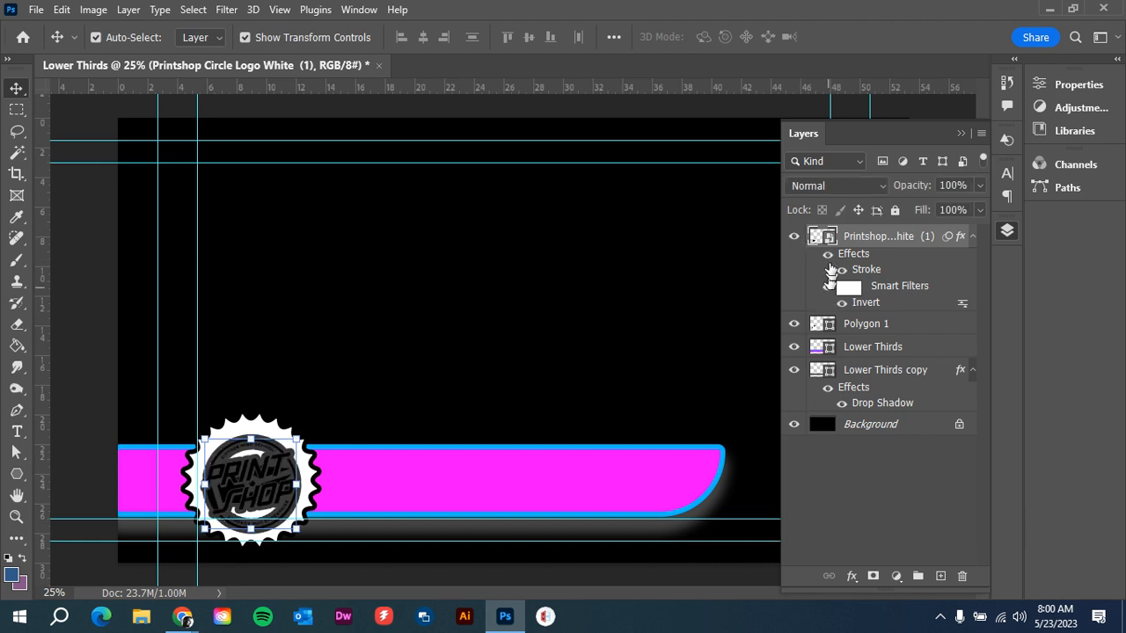
click(828, 255)
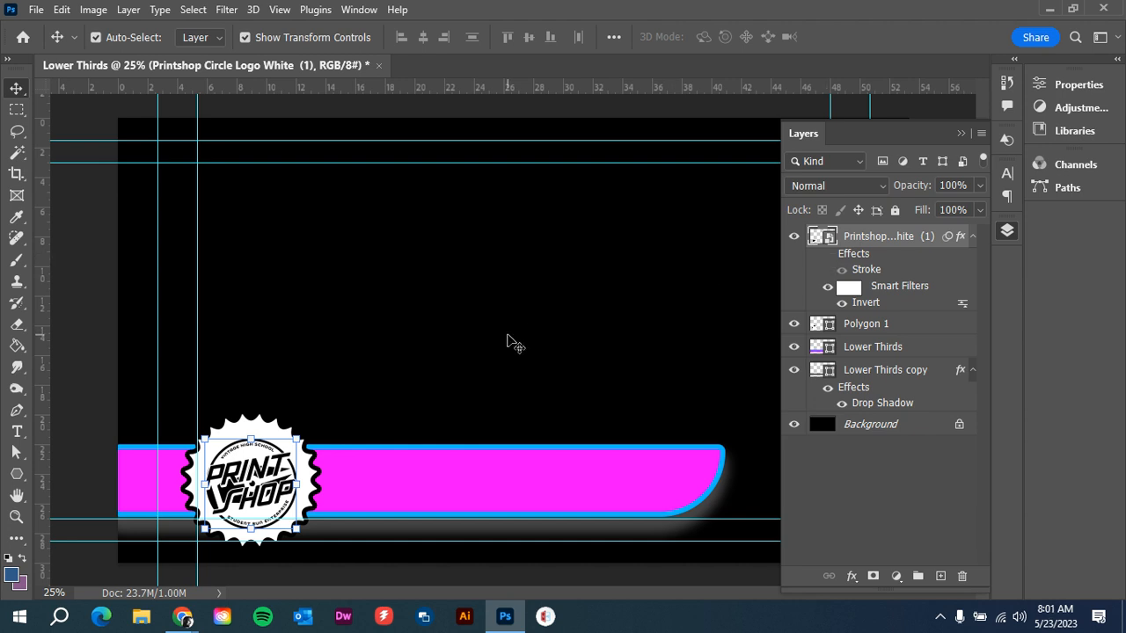
click(507, 340)
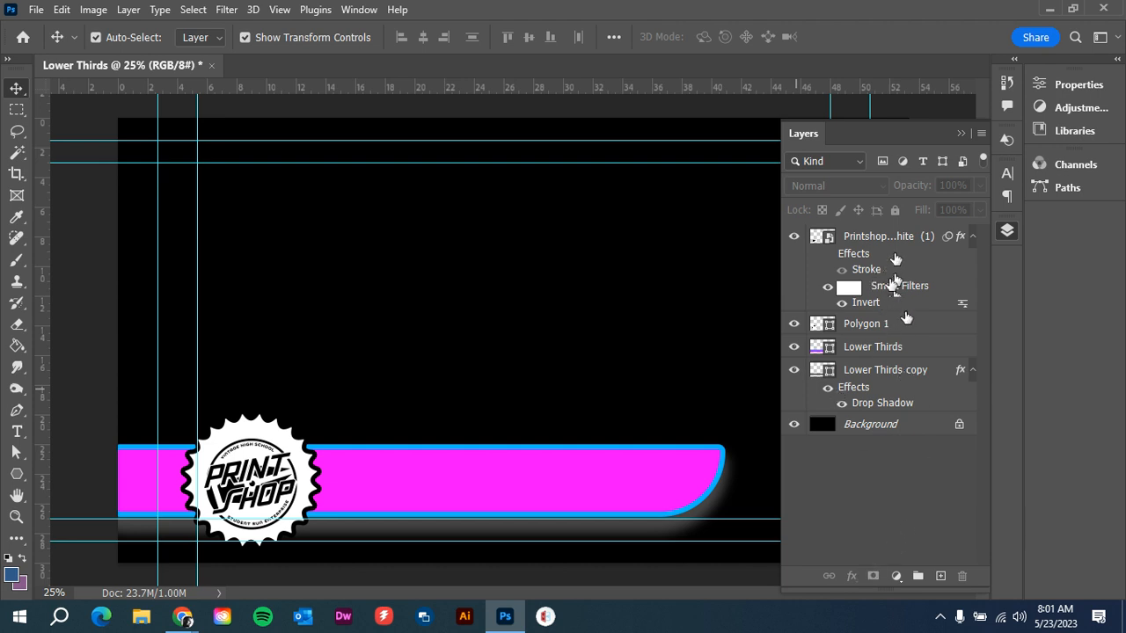
Add a Color Overlay layer style to the logo in bright magenta (ff00ea) and apply it.
click(886, 241)
click(852, 576)
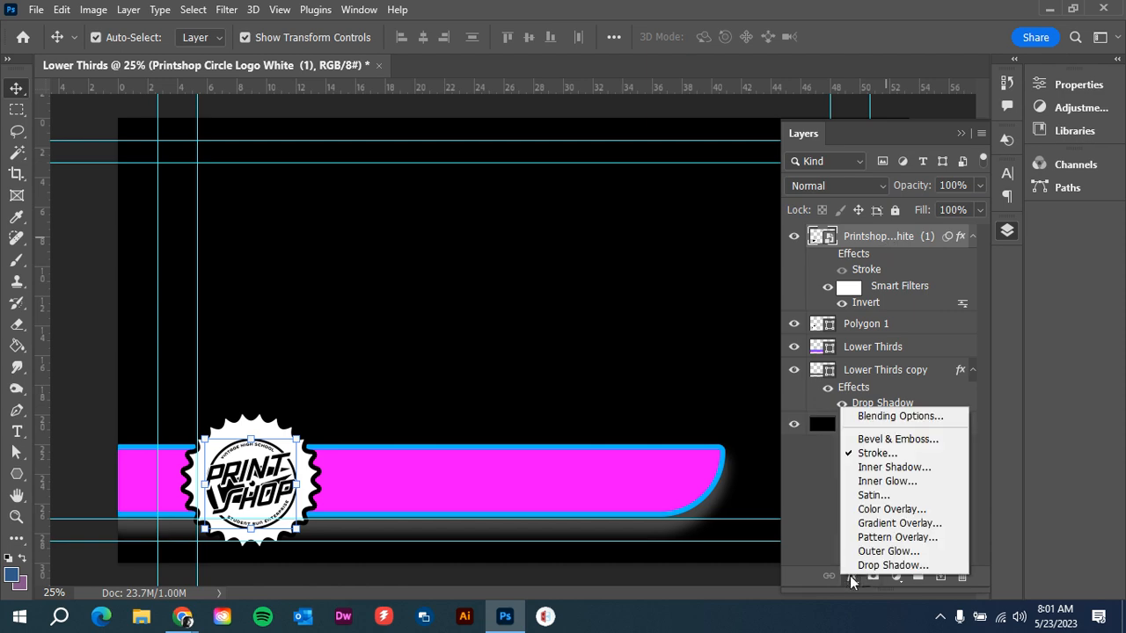
click(888, 509)
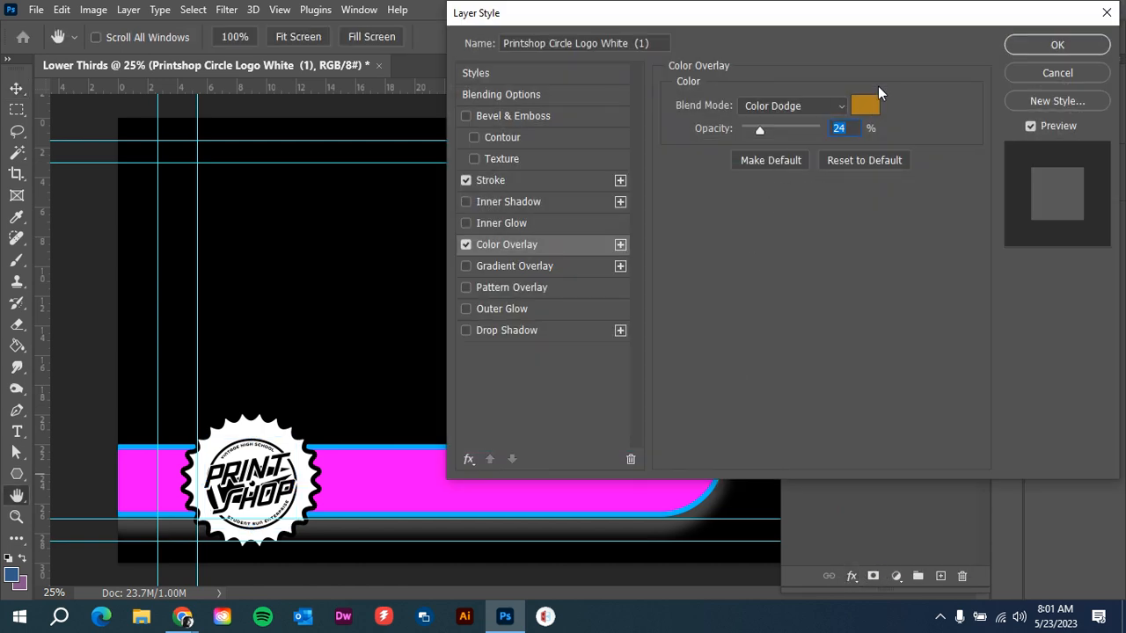
click(864, 105)
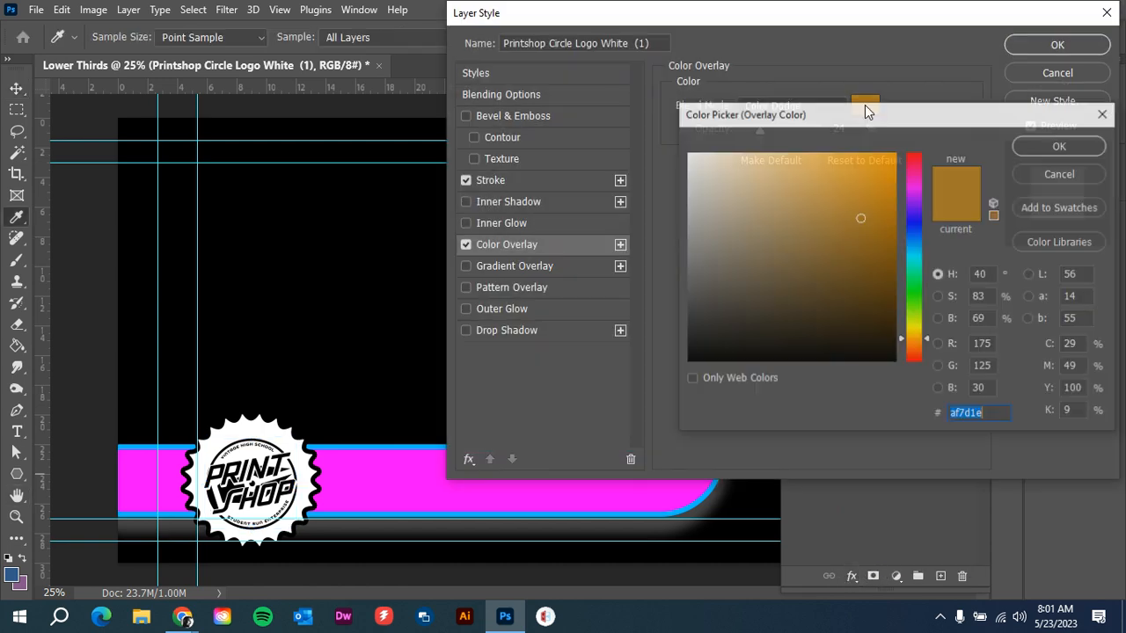
click(915, 183)
click(894, 158)
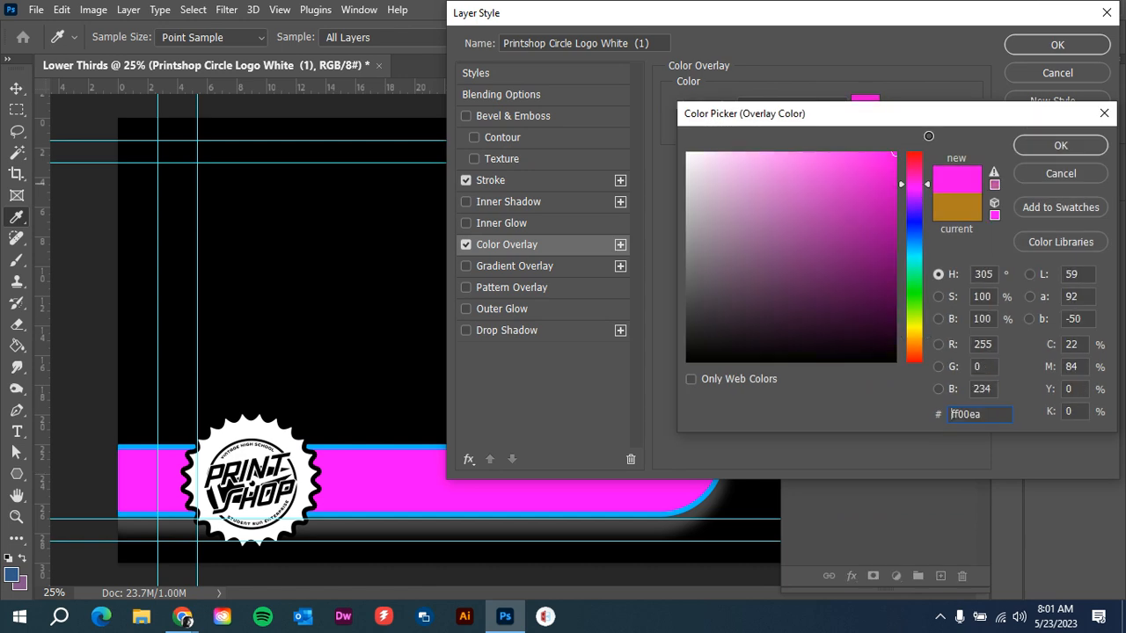
click(1059, 145)
click(1058, 46)
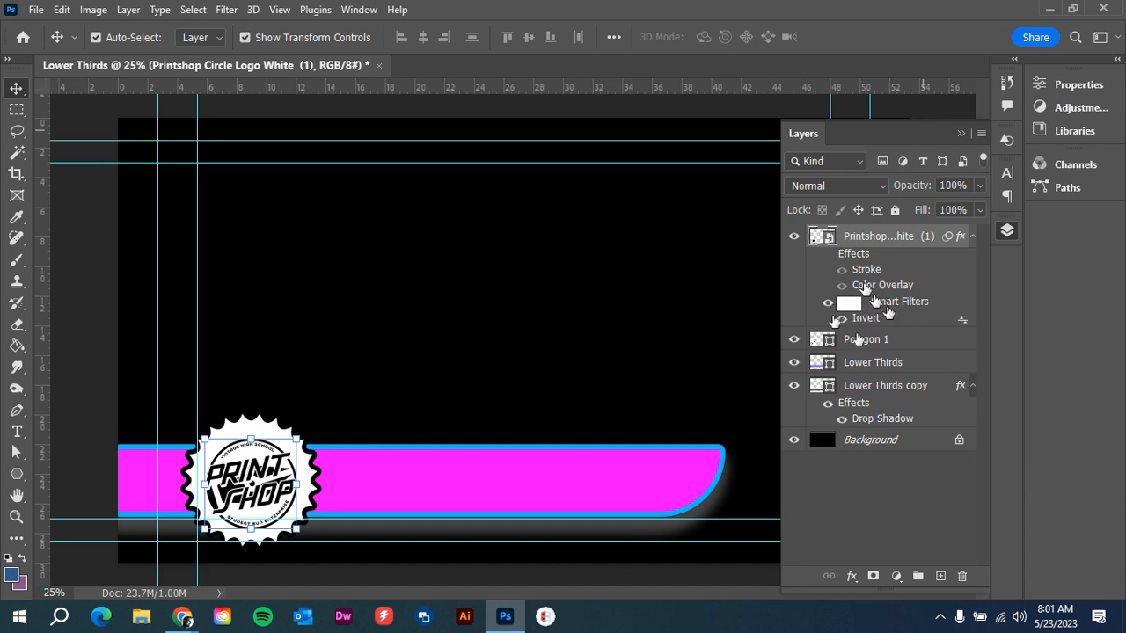
Show the logo's layer effects with only its stroke hidden, and turn off its smart filters.
click(826, 253)
click(826, 302)
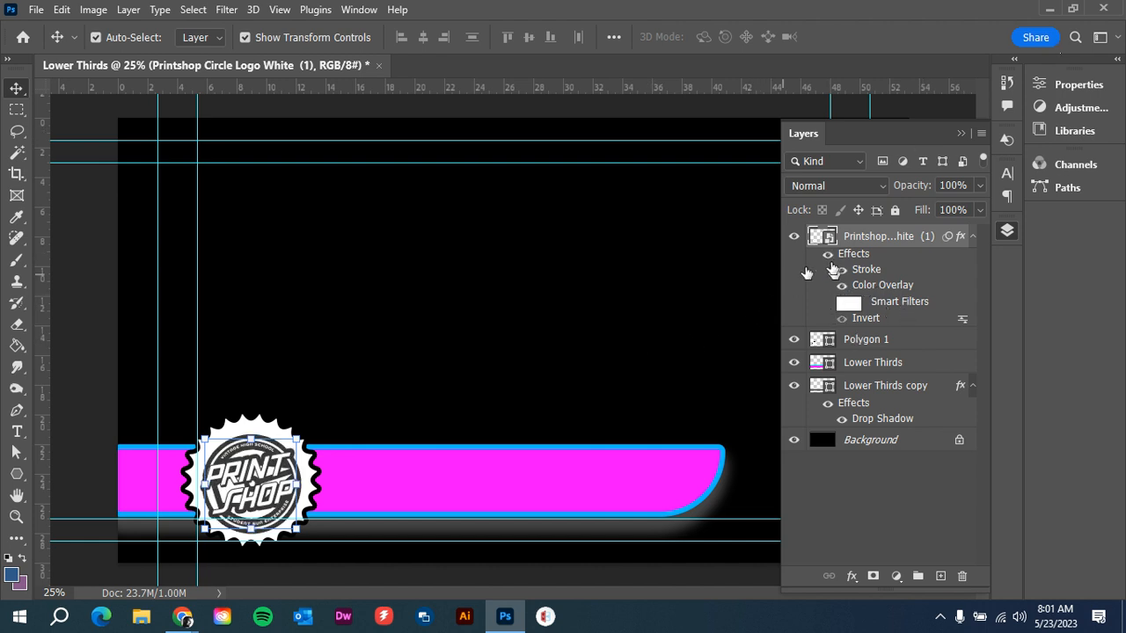
click(841, 270)
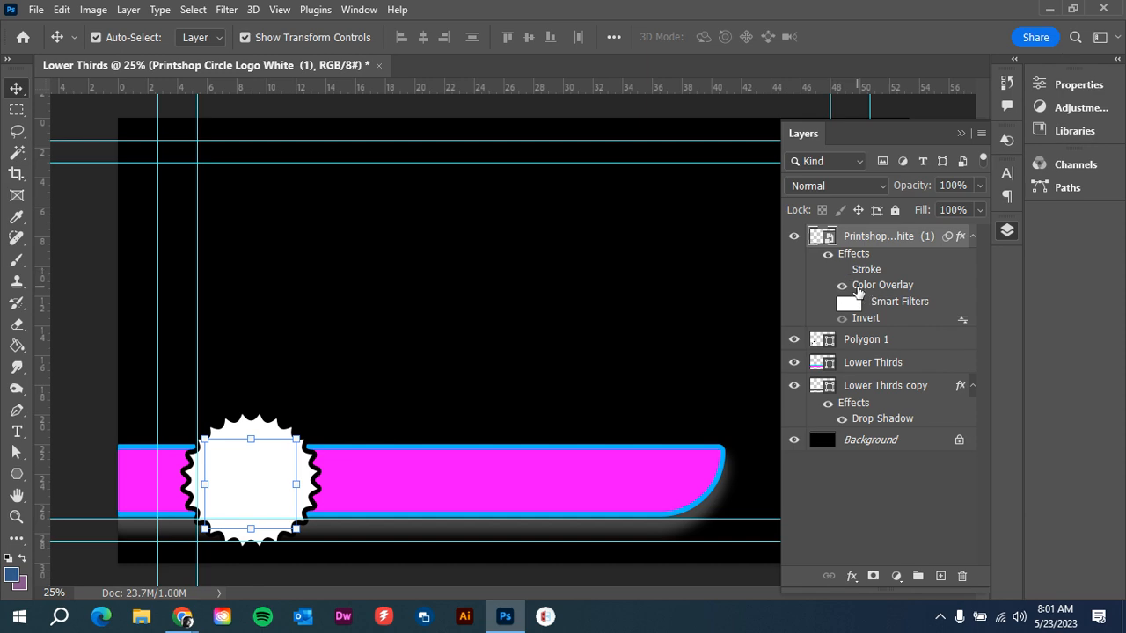
Set the logo's Color Overlay to Normal blend mode at 100% opacity, apply it and deselect the layer.
double_click(857, 287)
click(796, 109)
click(794, 122)
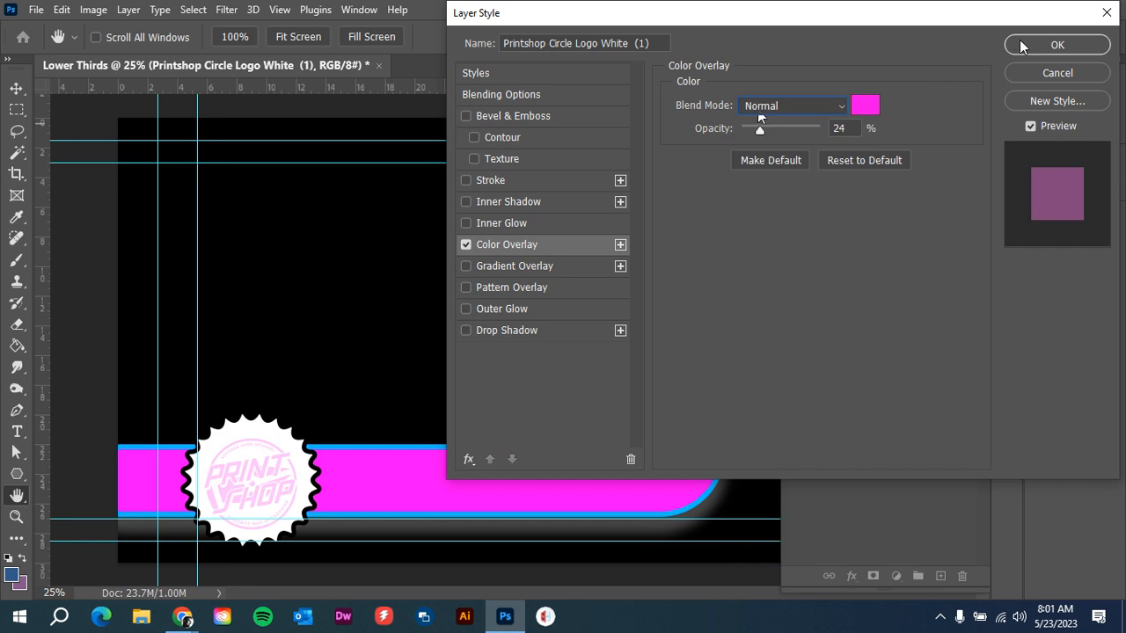
drag(758, 131, 850, 136)
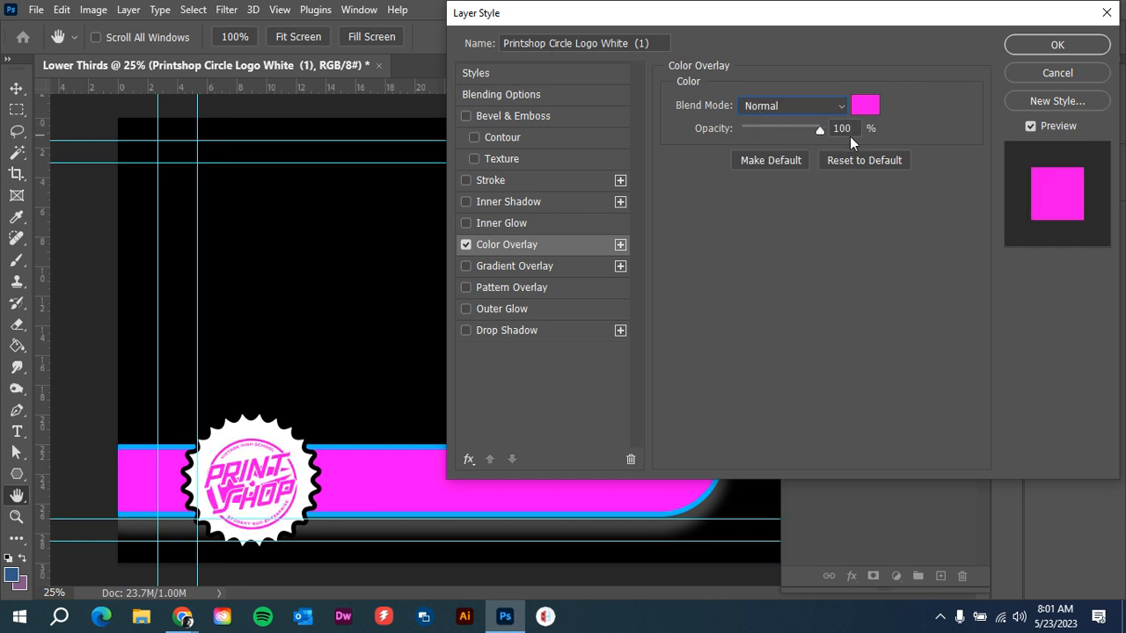
click(1057, 45)
click(678, 297)
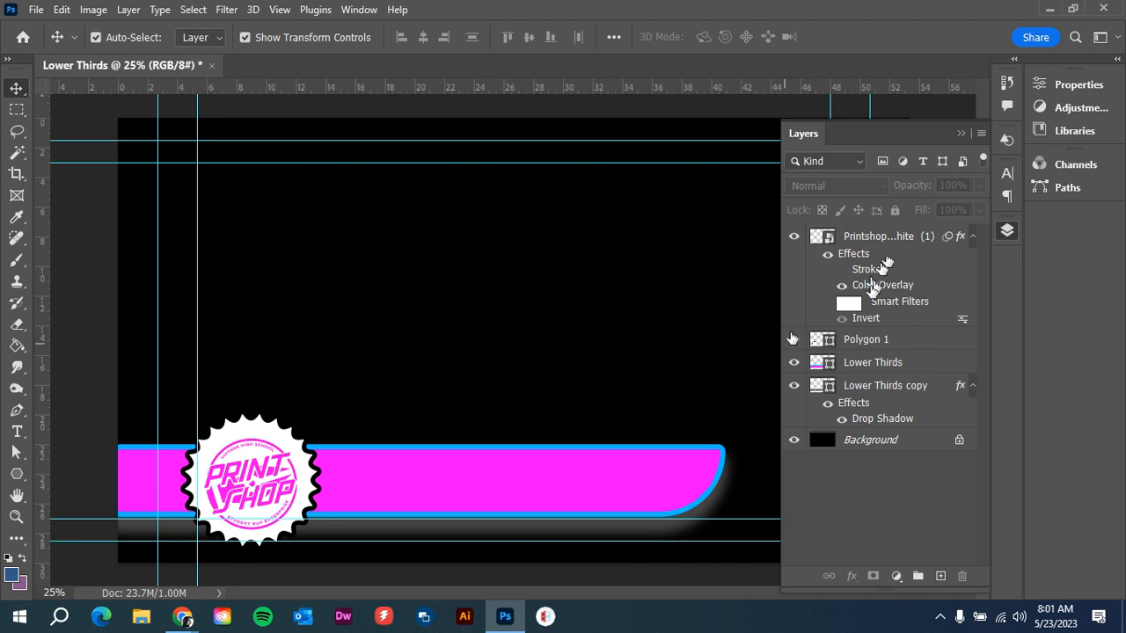
Switch the logo from its layer effects back to the inverted smart filter, and nudge it slightly upward within the starburst.
click(827, 254)
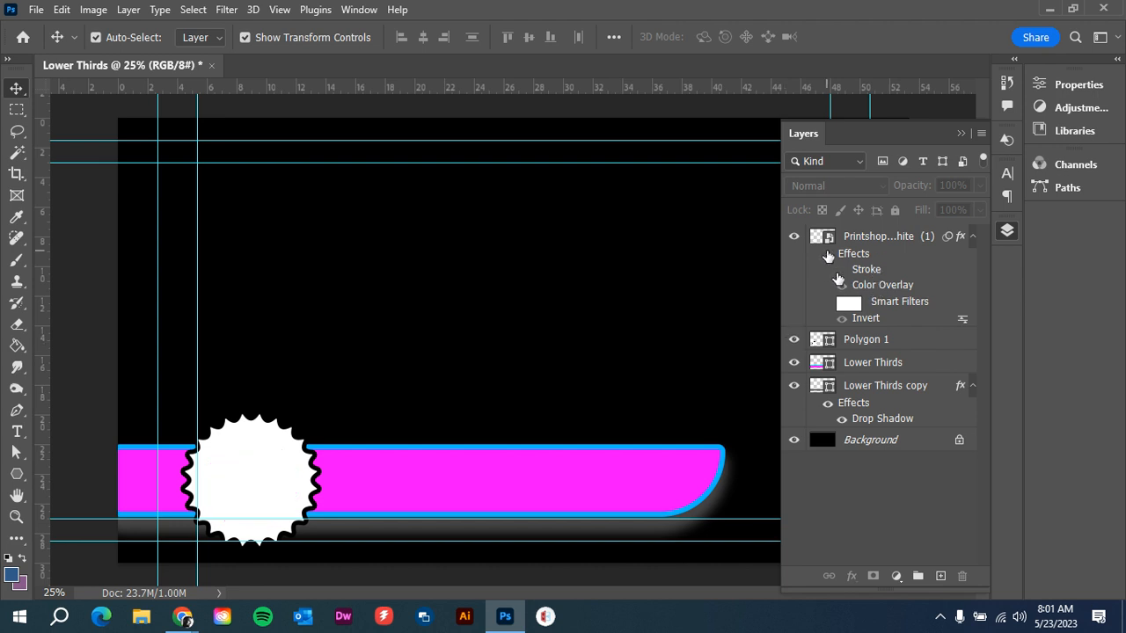
click(827, 302)
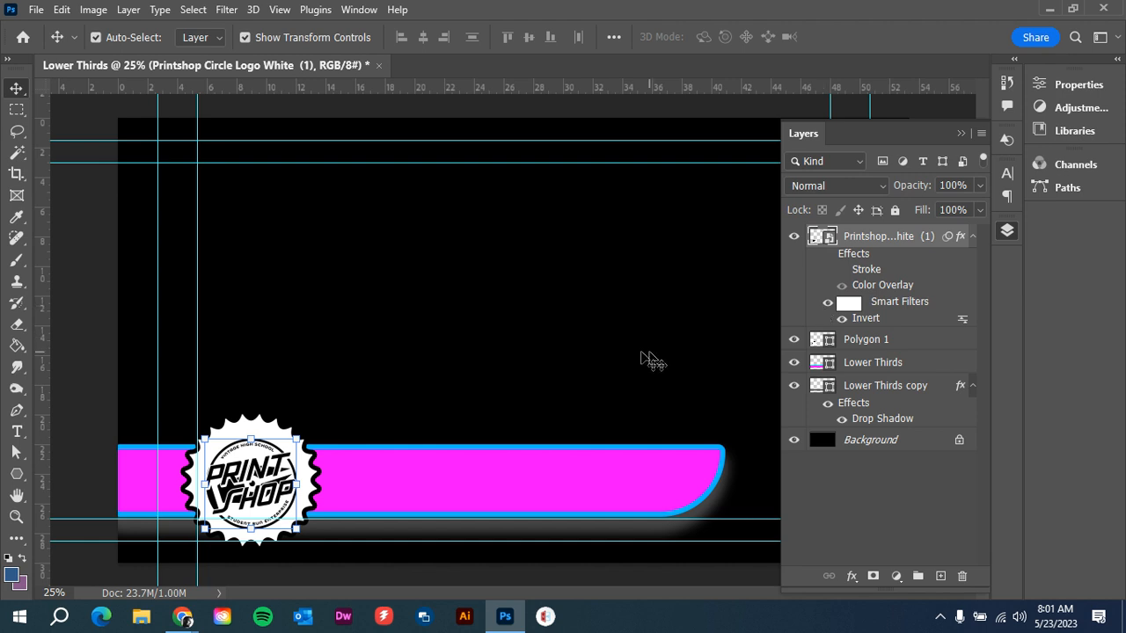
drag(257, 472, 258, 471)
click(381, 365)
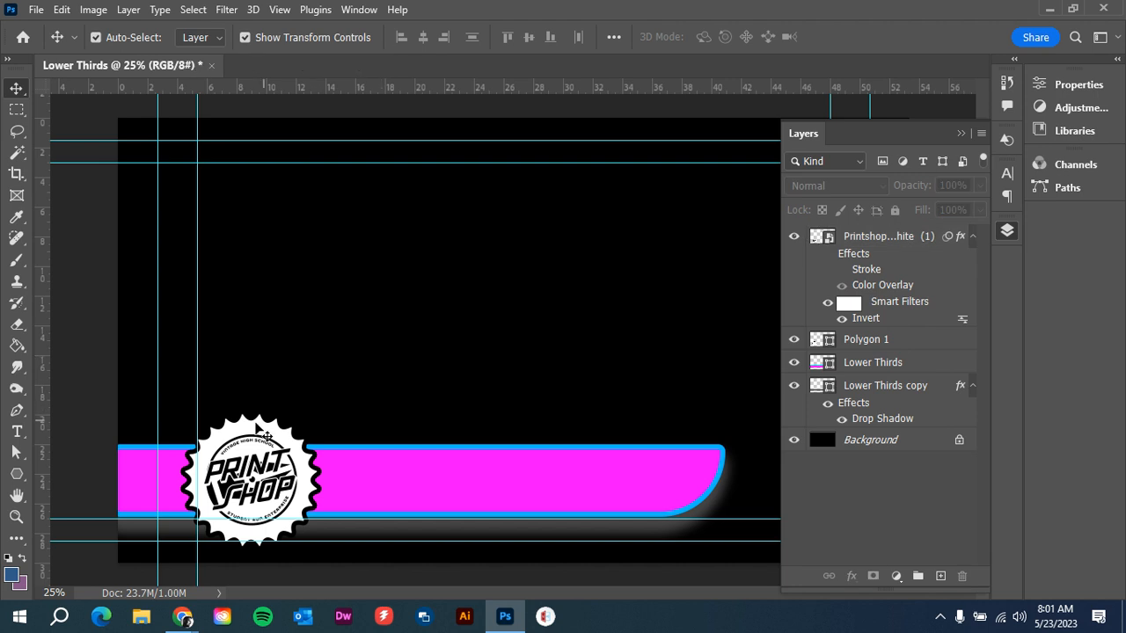
click(269, 466)
click(401, 359)
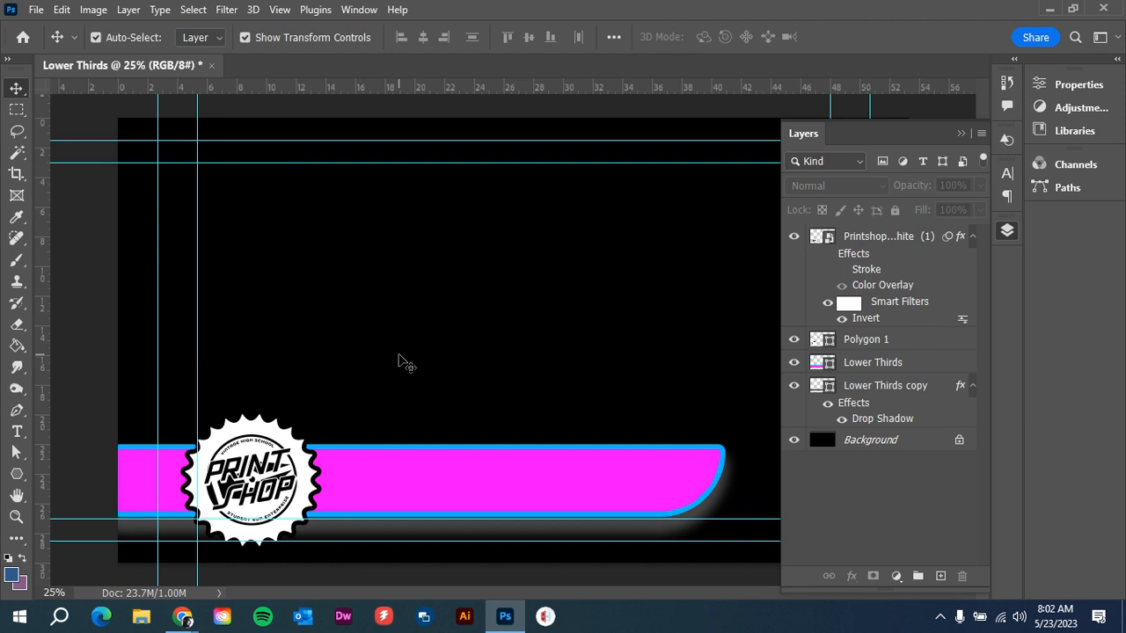